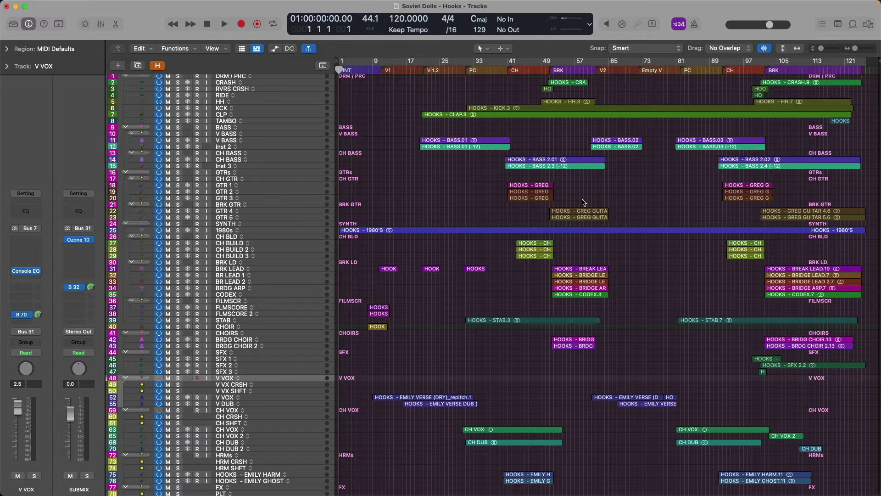
# - Play the Soviet Dolls - Hooks arrangement from bar 46, stopping shortly after bar 57
pyautogui.click(529, 71)
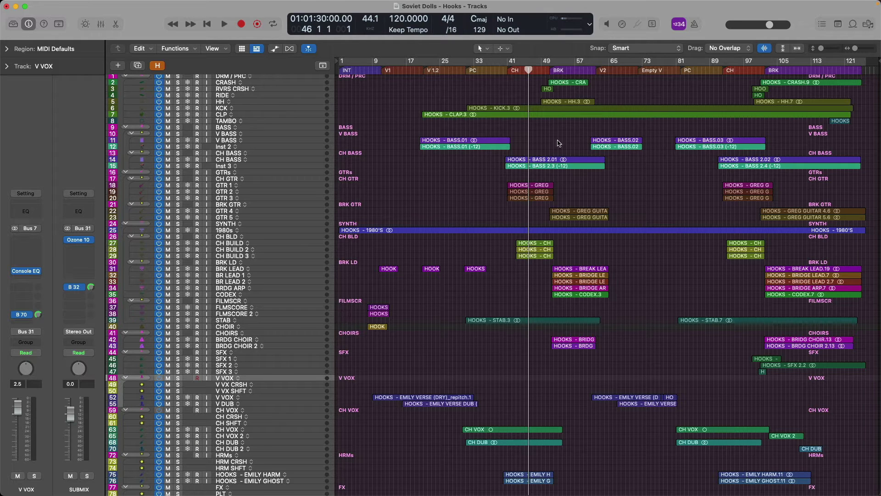
pyautogui.press('space')
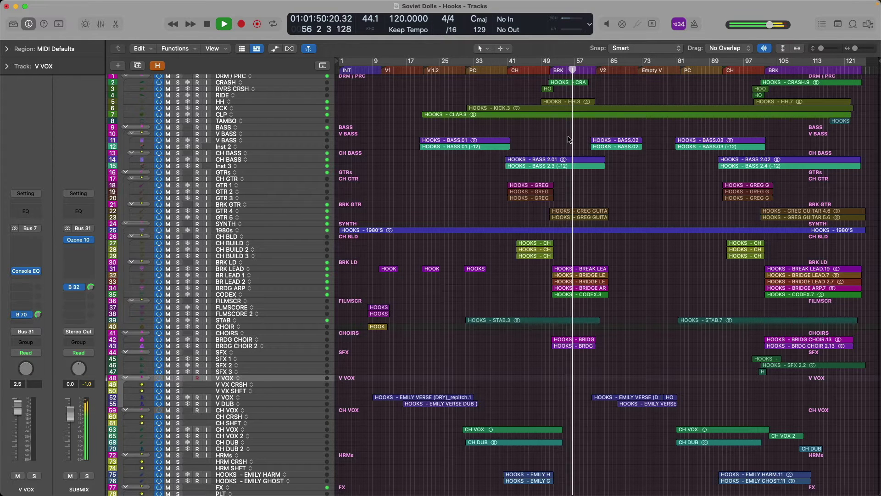
pyautogui.press('space')
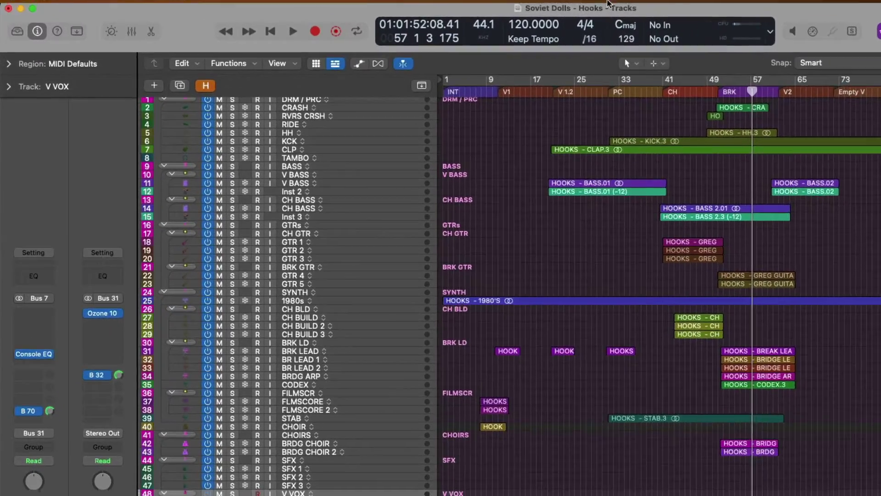
# - Create the project alternative 'Soviet Dolls - Hooks - ATMOS', saving the original alternative's changes first
pyautogui.moveTo(466, 3)
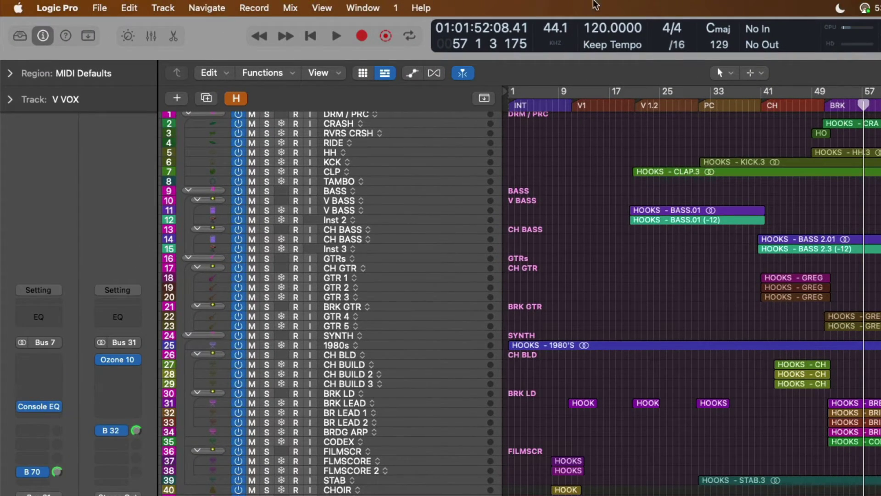
pyautogui.click(109, 7)
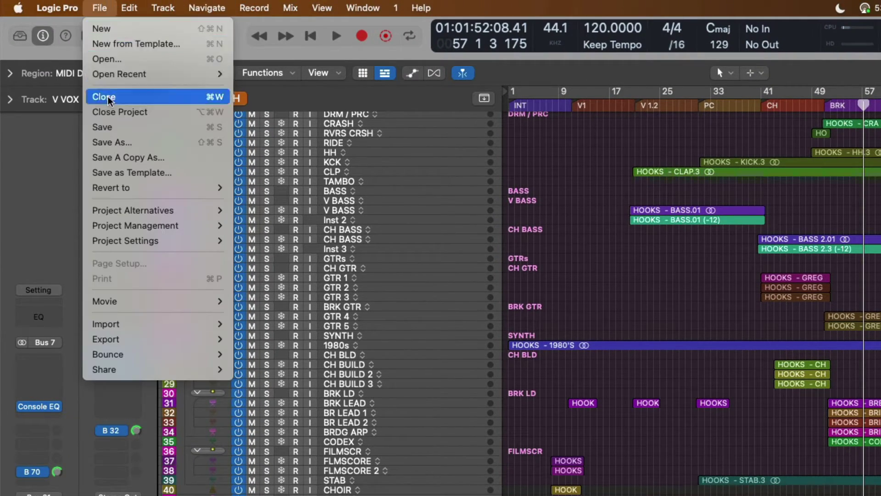
pyautogui.moveTo(133, 211)
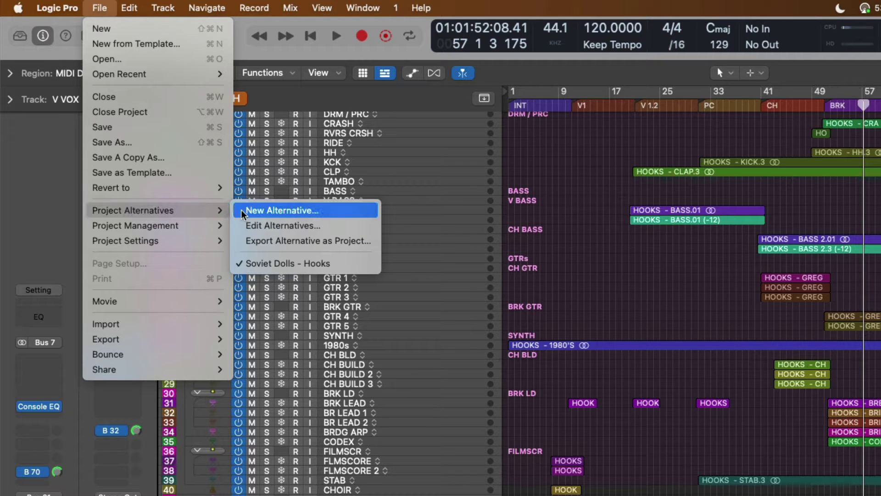
pyautogui.click(282, 210)
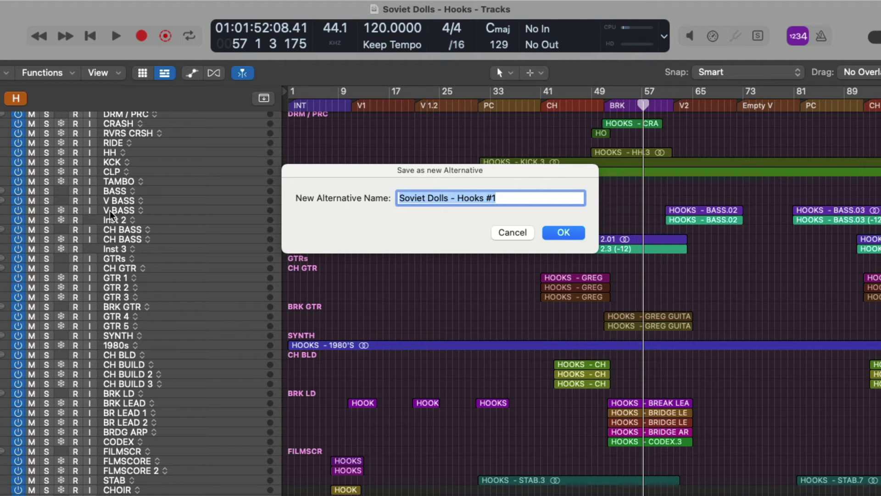
pyautogui.press('Right')
pyautogui.press('BackSpace')
pyautogui.press('BackSpace')
pyautogui.write('- ATM')
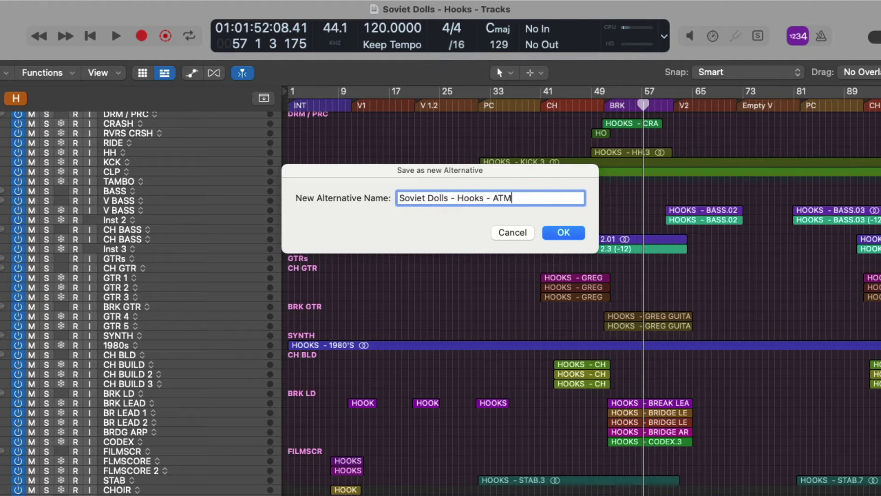
pyautogui.write('OS')
pyautogui.press('Return')
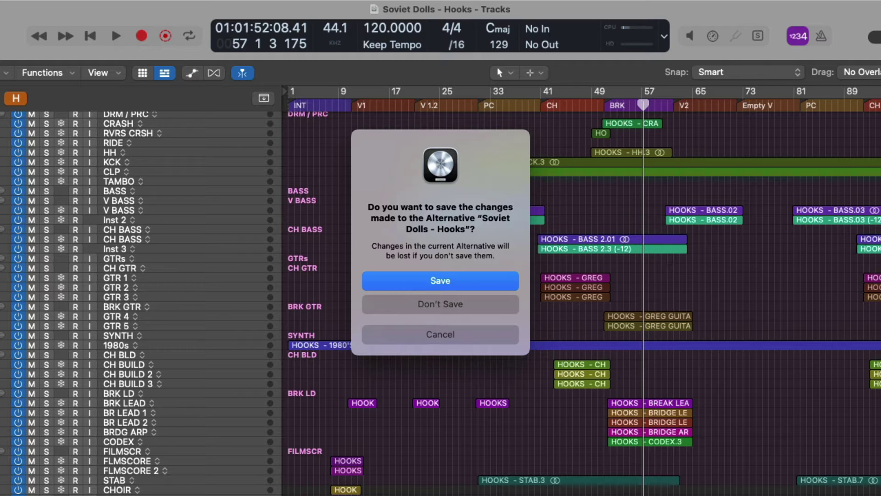
pyautogui.press('Return')
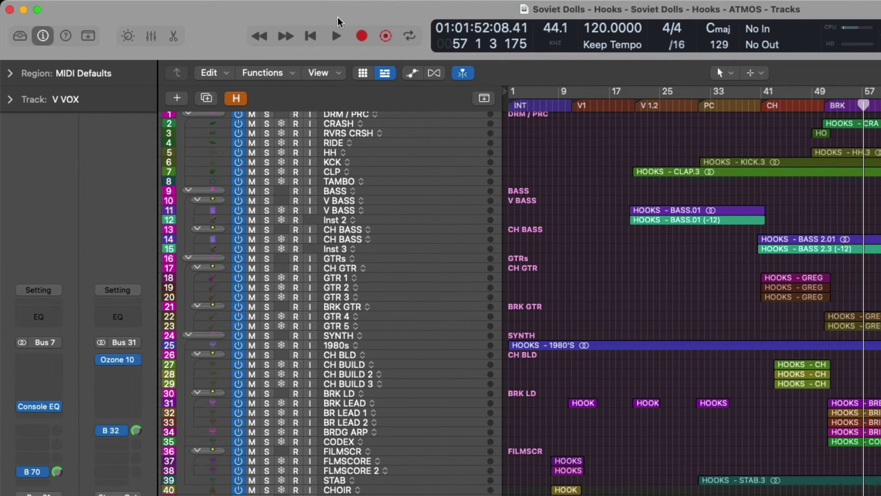
pyautogui.moveTo(327, 2)
pyautogui.click(110, 10)
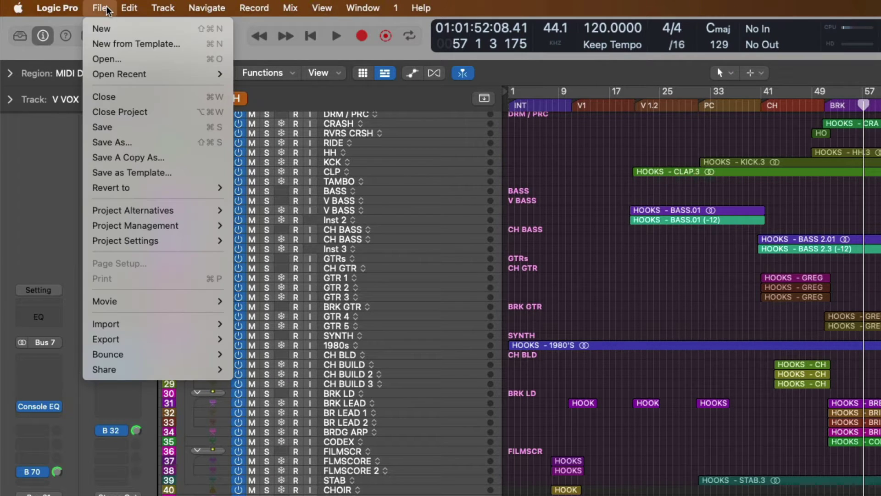
pyautogui.moveTo(127, 211)
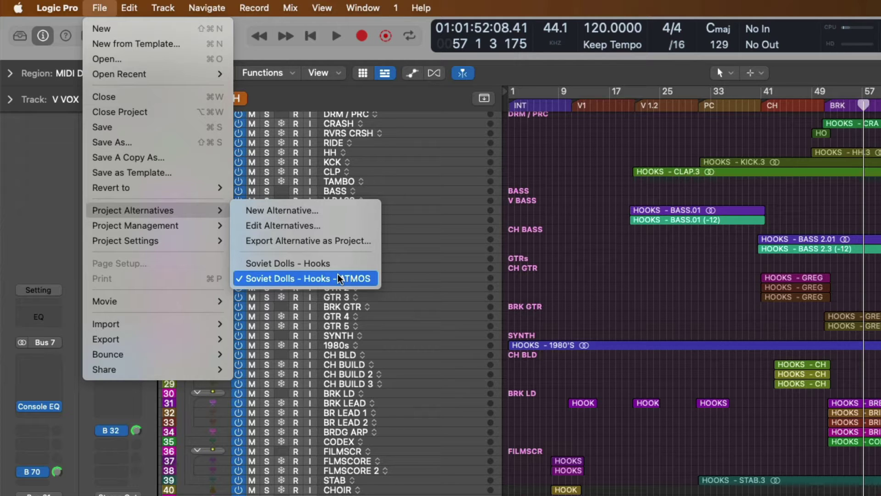
pyautogui.click(564, 294)
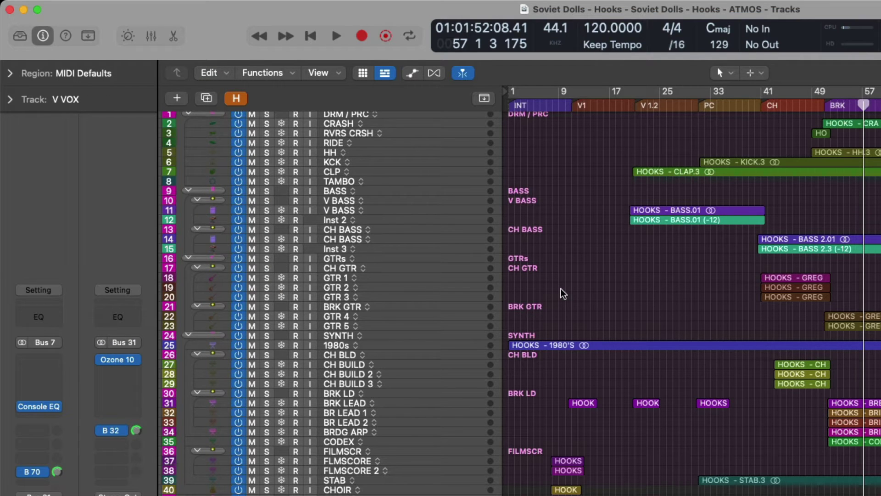
# - Open the Dolby Atmos project audio settings from the Mix menu
pyautogui.moveTo(480, 3)
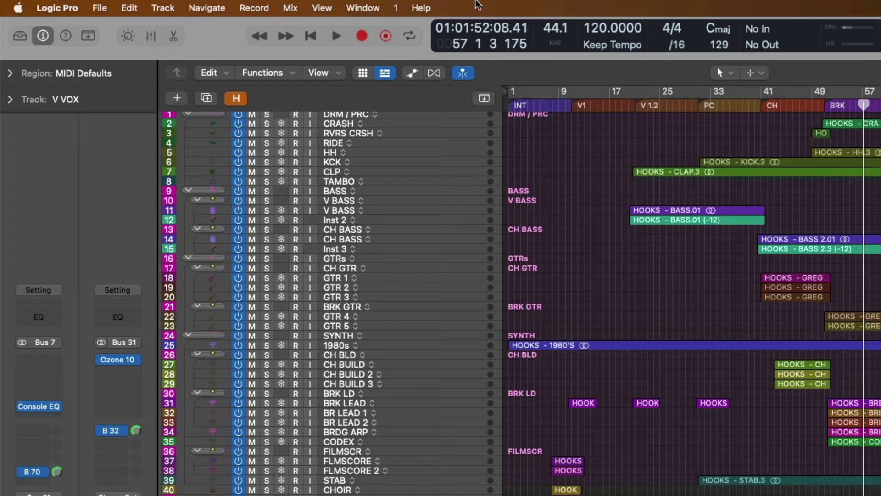
pyautogui.click(301, 5)
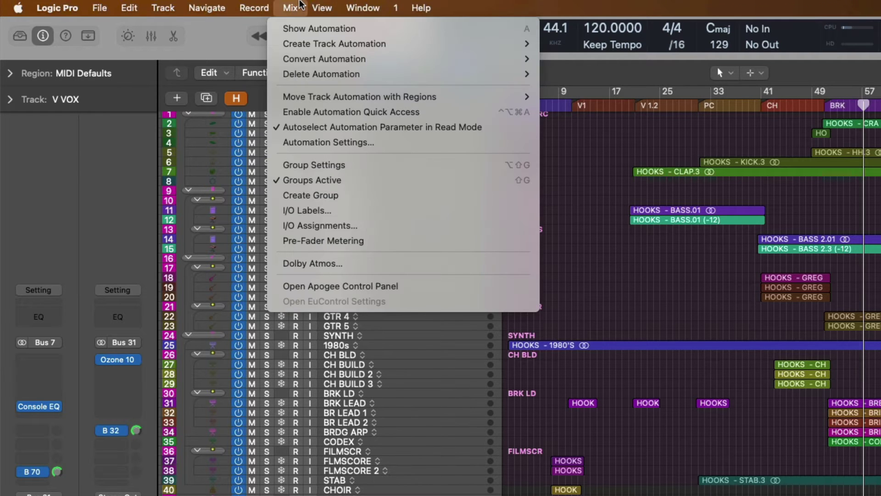
pyautogui.click(356, 264)
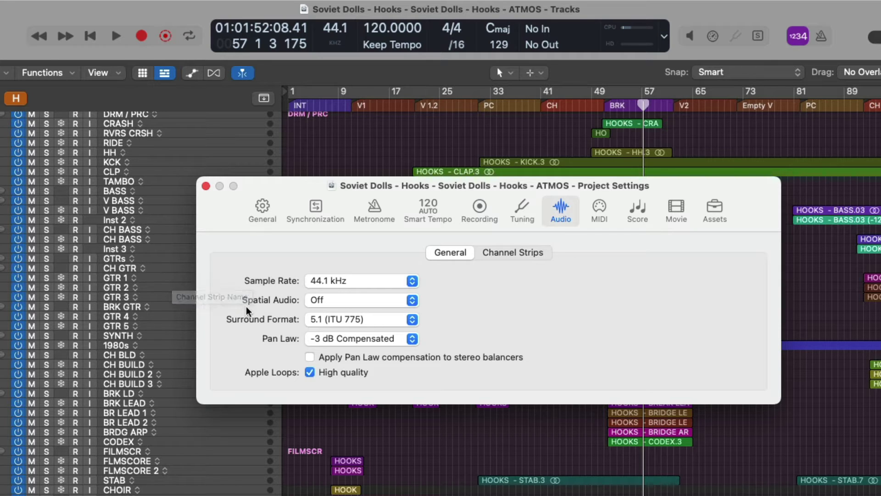
# - Review the Spatial Audio and Sample Rate choices, leaving Spatial Audio Off at 44.1 kHz
pyautogui.click(342, 303)
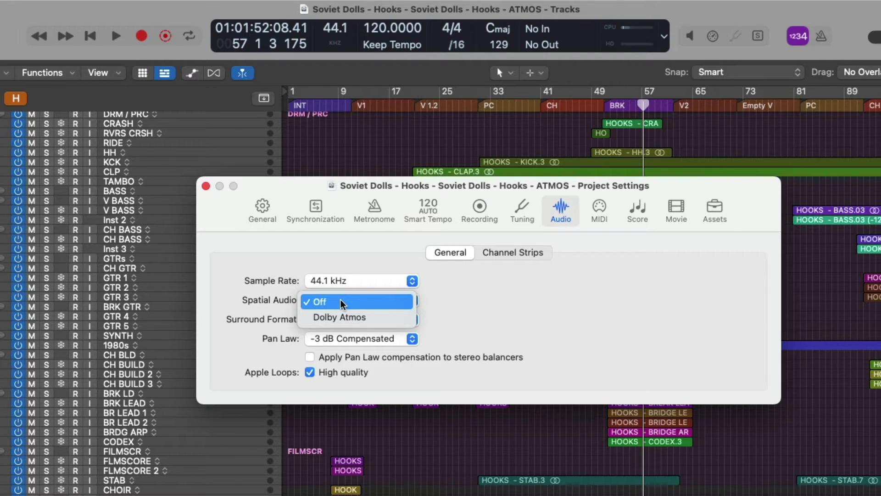
pyautogui.click(366, 257)
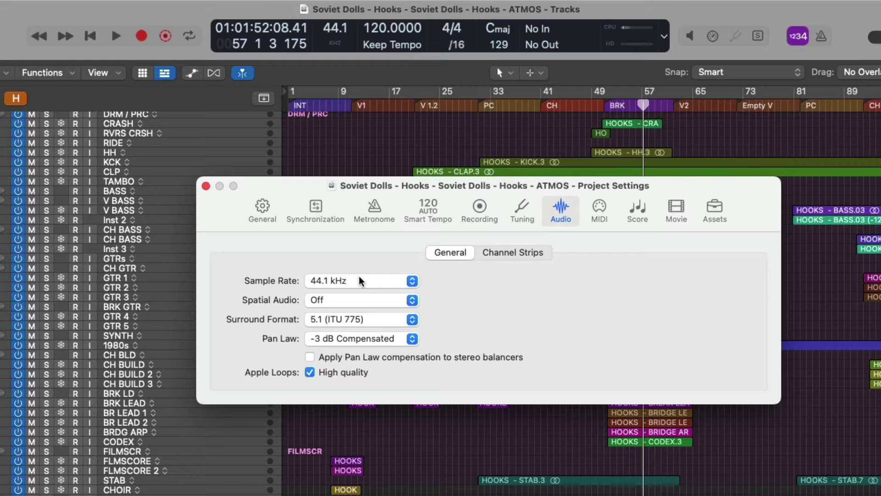
pyautogui.click(357, 303)
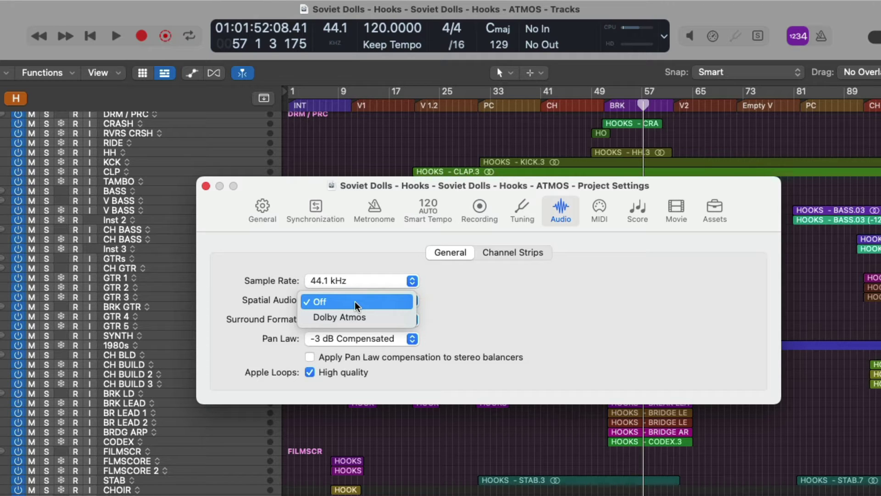
pyautogui.click(356, 303)
pyautogui.click(363, 285)
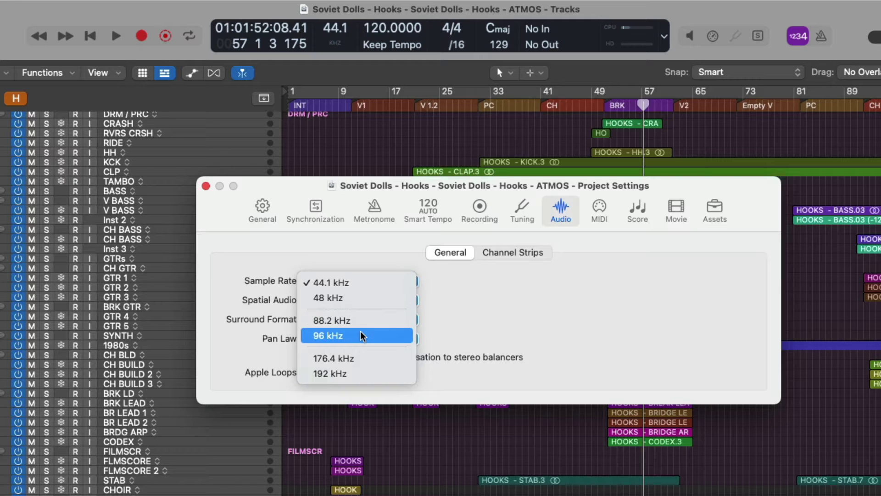
pyautogui.click(265, 340)
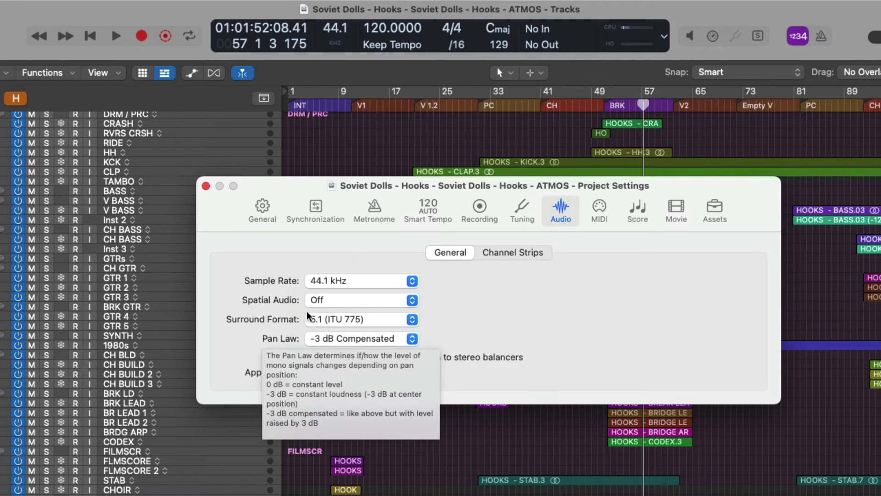
pyautogui.click(325, 302)
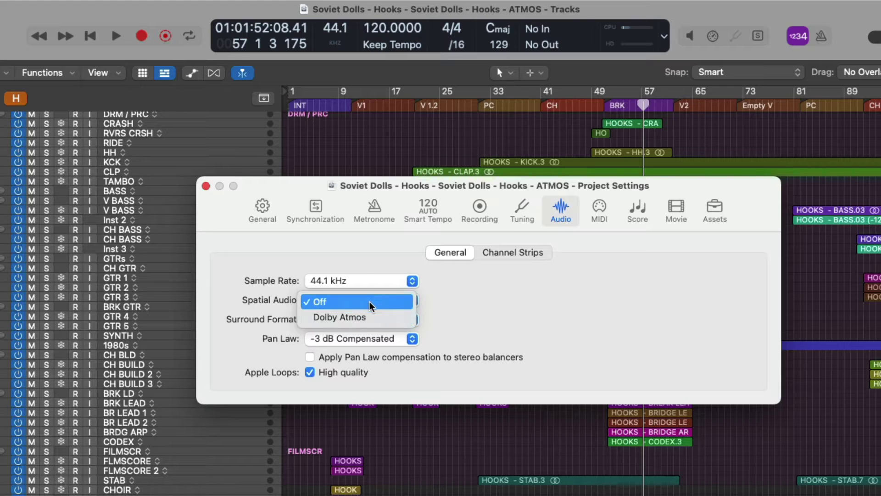
pyautogui.click(320, 302)
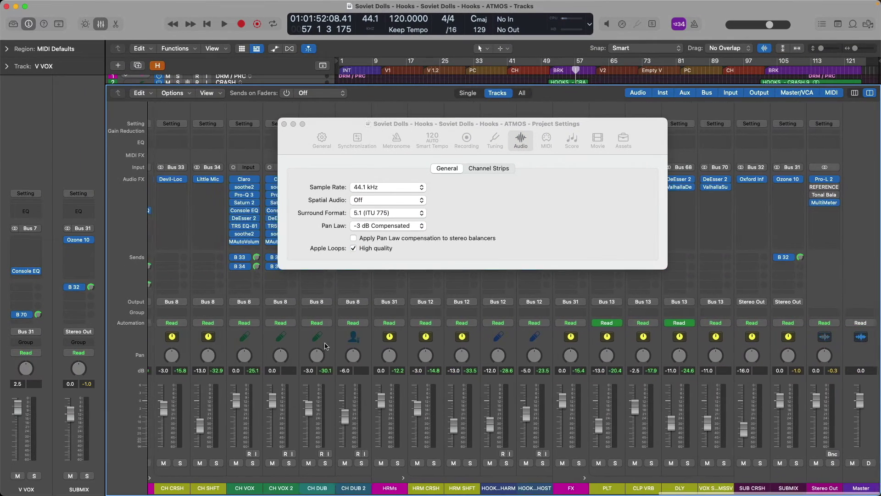
# - Set Spatial Audio to Dolby Atmos and accept converting the project to 7.1.2 surround
pyautogui.hscroll(-1, 325, 345)
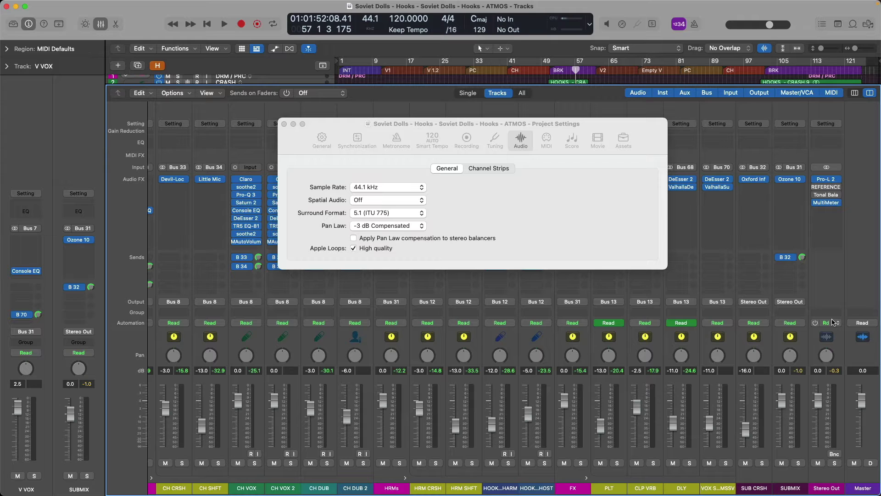
pyautogui.click(423, 200)
pyautogui.click(419, 211)
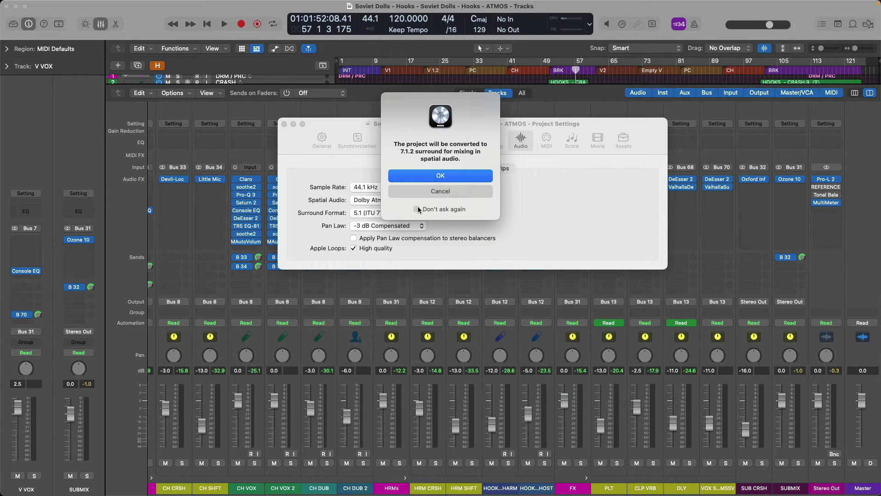
pyautogui.click(423, 178)
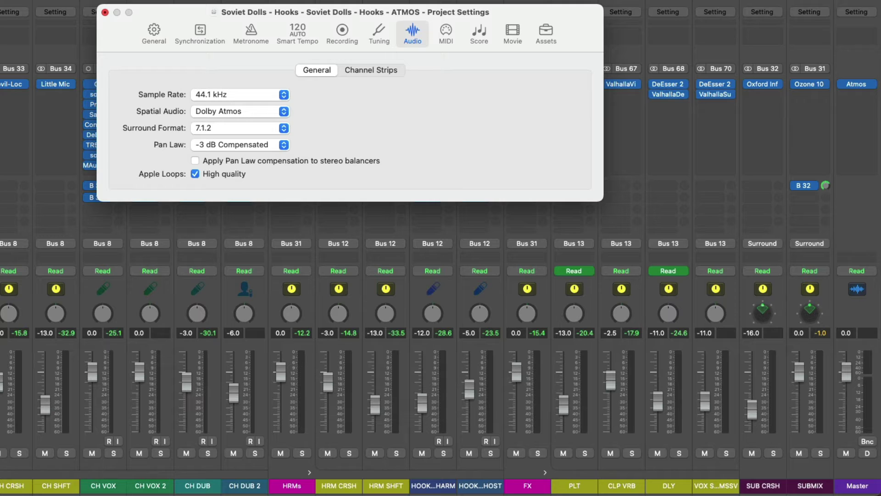
# - Try a SUB CRSH surround pan, reset it to front centre, then review the 7.1.2 audio settings
pyautogui.moveTo(762, 306)
pyautogui.mouseDown()
pyautogui.moveTo(755, 318)
pyautogui.moveTo(759, 309)
pyautogui.mouseUp()
pyautogui.keyDown('alt'); pyautogui.click(761, 312); pyautogui.keyUp('alt')
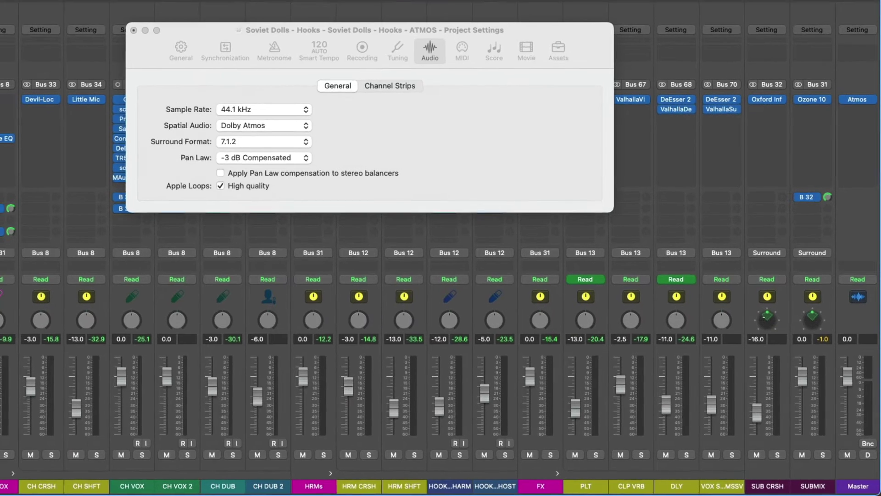
pyautogui.doubleClick(761, 314)
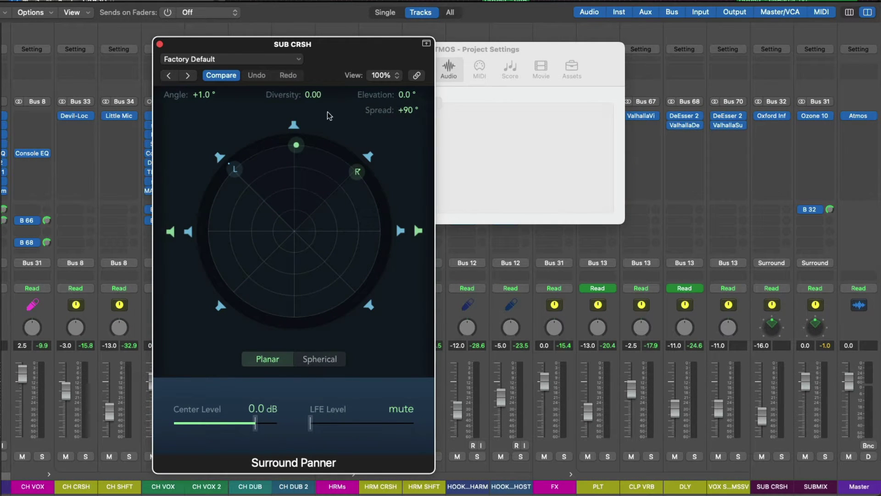
pyautogui.click(160, 45)
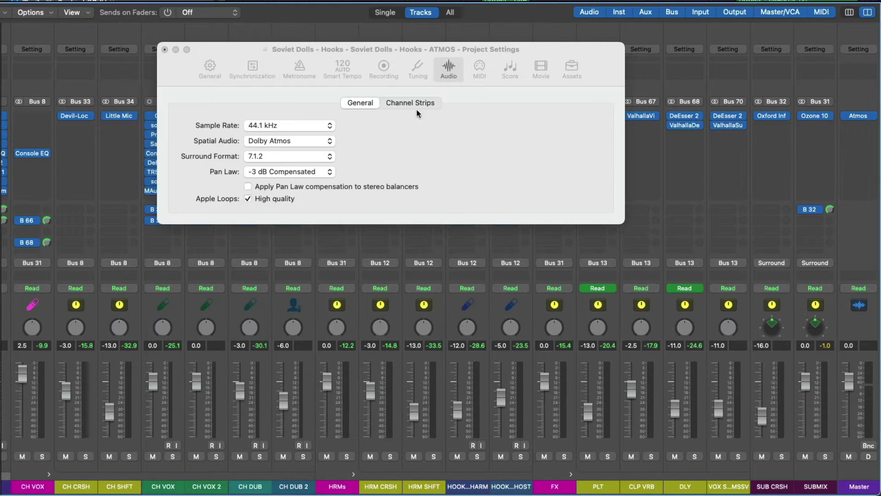
pyautogui.click(472, 122)
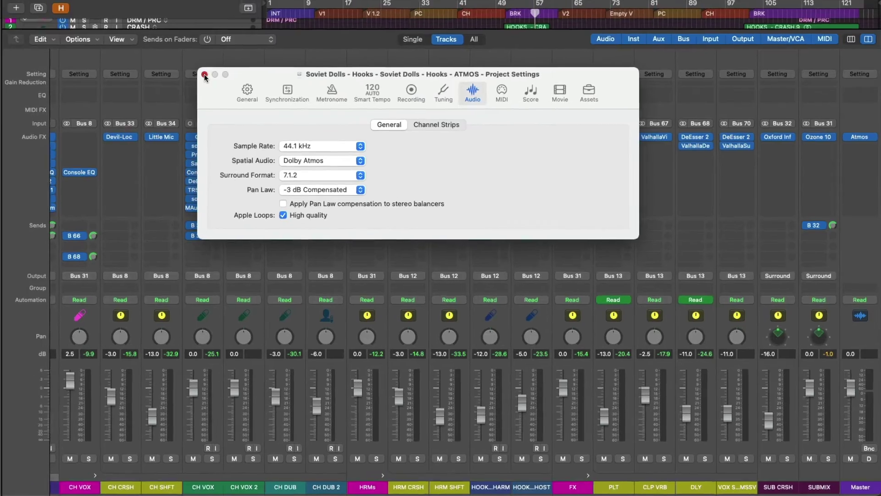
# - Close Project Settings and scroll back and forth across the mixer strips
pyautogui.click(164, 50)
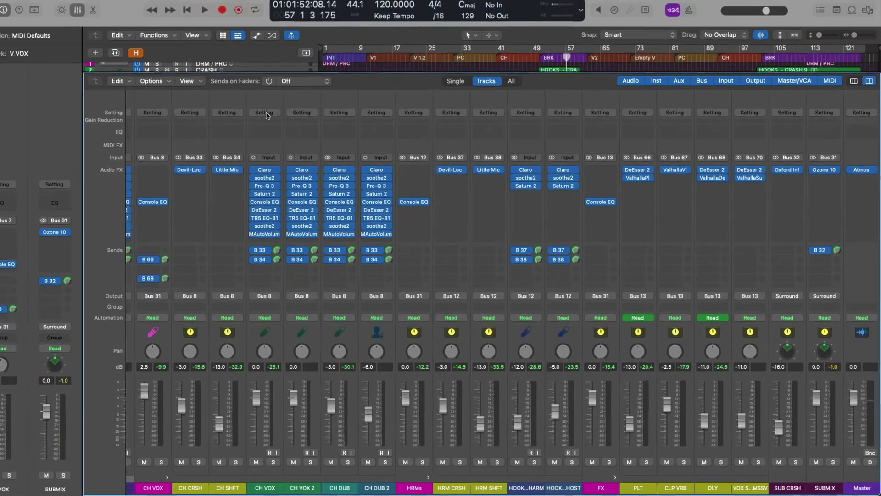
pyautogui.hscroll(-15, 602, 234)
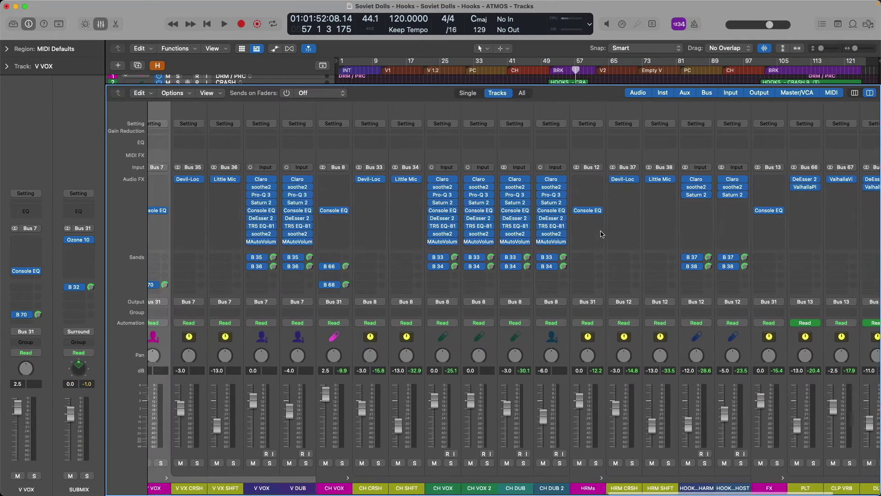
pyautogui.hscroll(-16, 602, 234)
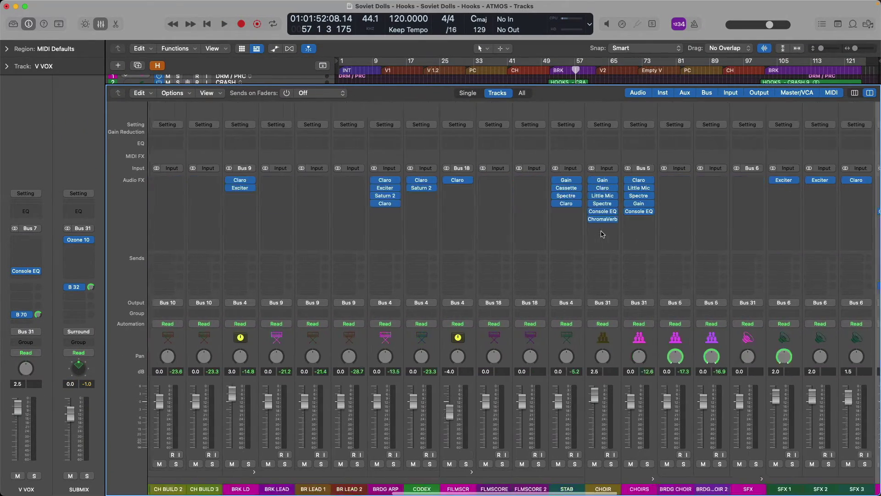
pyautogui.hscroll(-16, 603, 234)
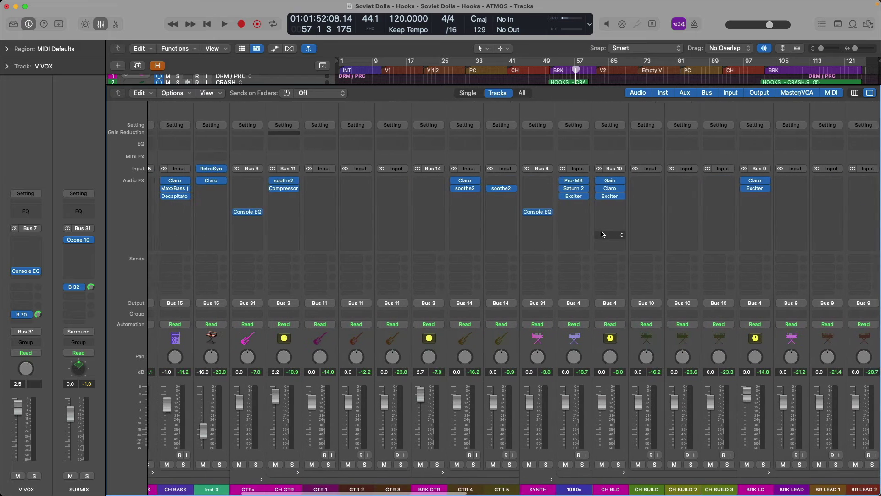
pyautogui.hscroll(-10, 611, 234)
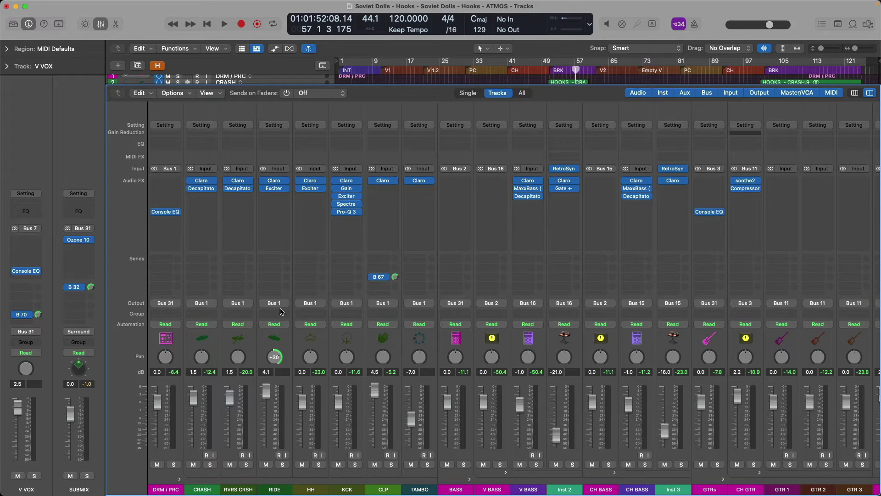
pyautogui.hscroll(15, 496, 311)
pyautogui.hscroll(20, 510, 304)
pyautogui.hscroll(10, 514, 304)
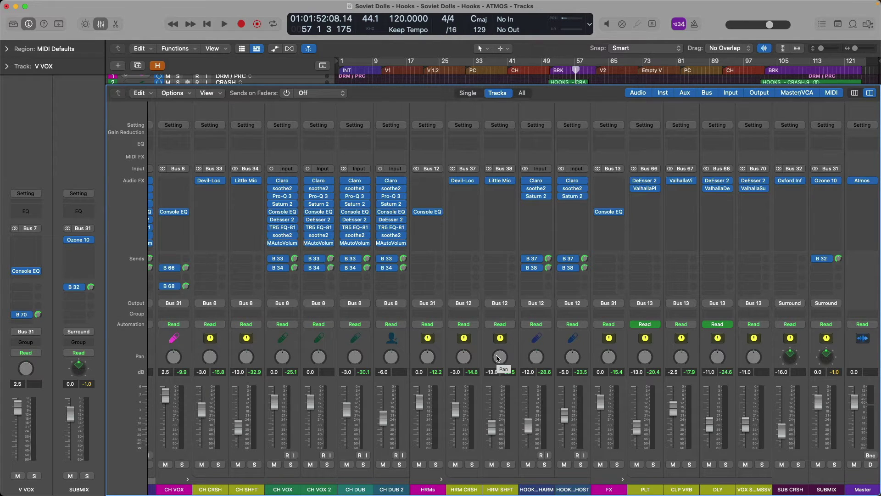
# - Collapse all track stacks, then briefly open and close the SUB CRSH Oxford Inflator
pyautogui.keyDown('alt'); pyautogui.click(622, 480); pyautogui.keyUp('alt')
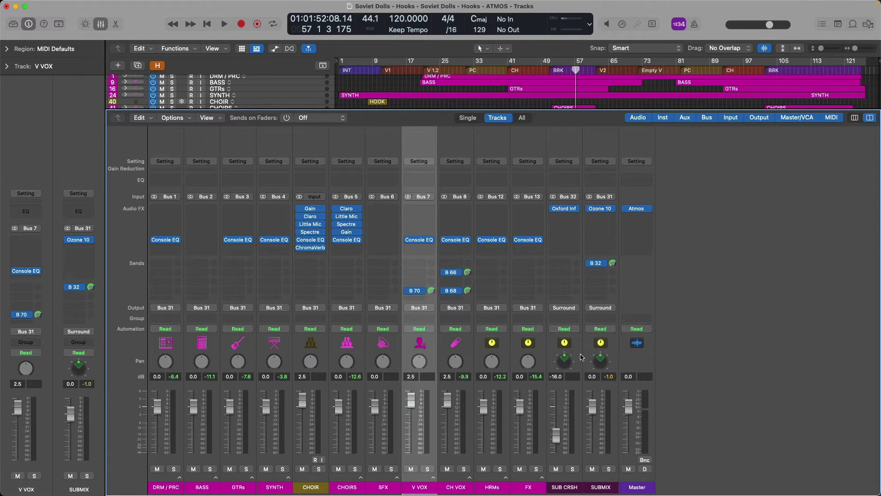
pyautogui.click(564, 210)
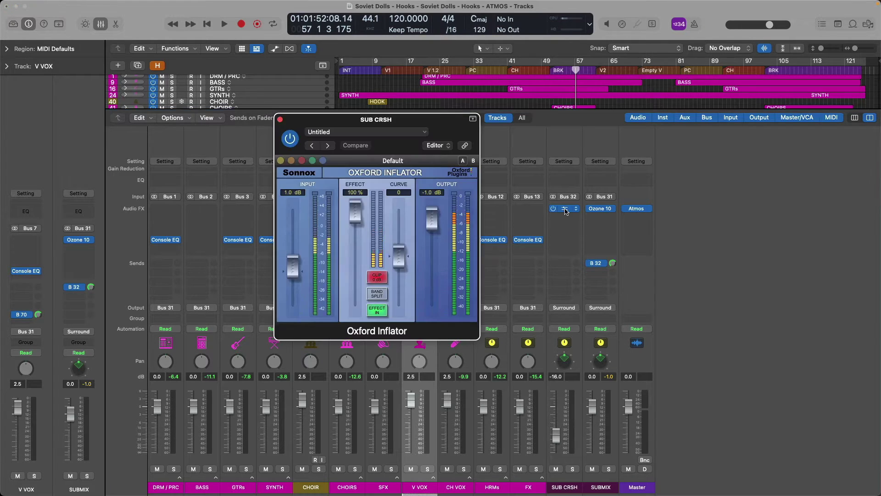
pyautogui.click(279, 119)
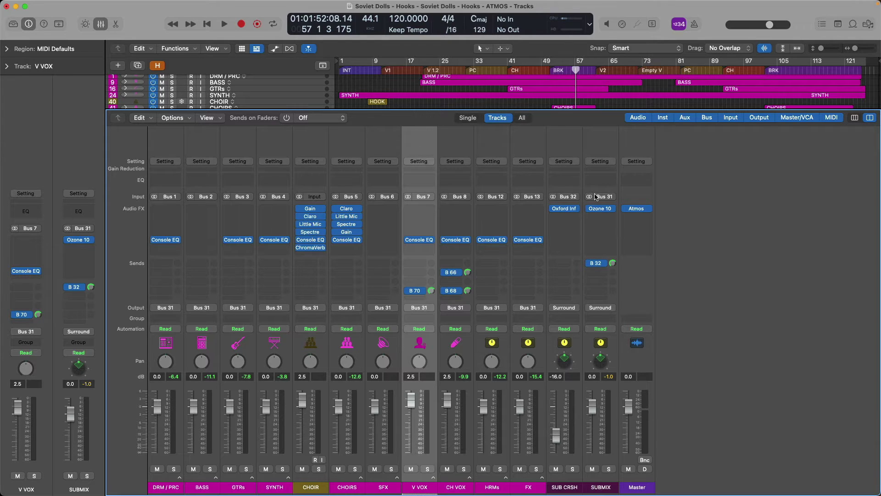
# - Switch the Master Dolby Atmos plug-in's monitoring format from Apple Renderer to Dolby Renderer
pyautogui.moveTo(641, 210)
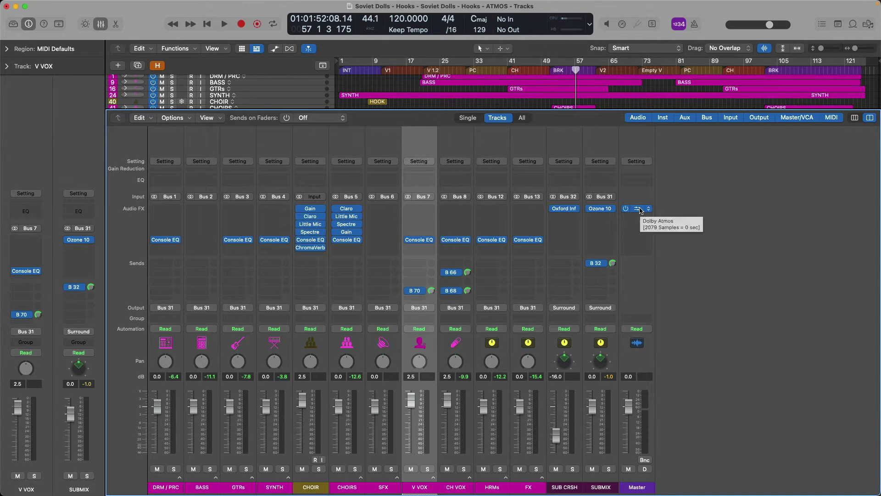
pyautogui.click(638, 208)
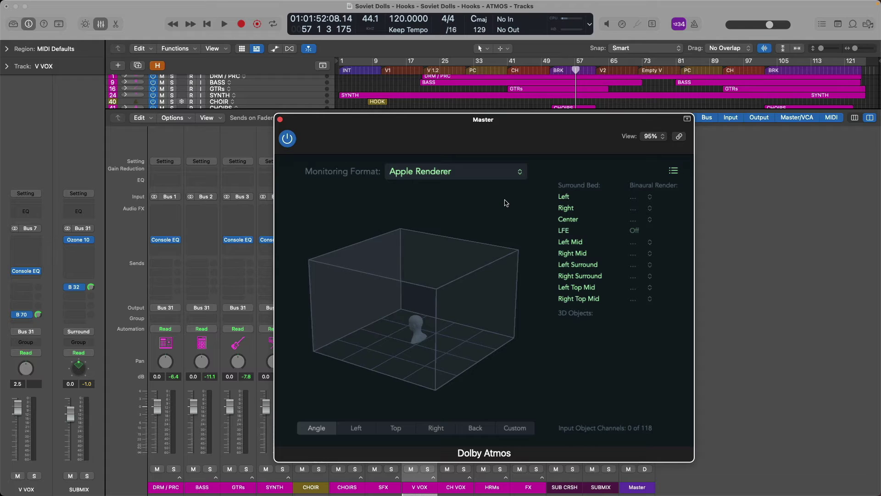
pyautogui.click(520, 174)
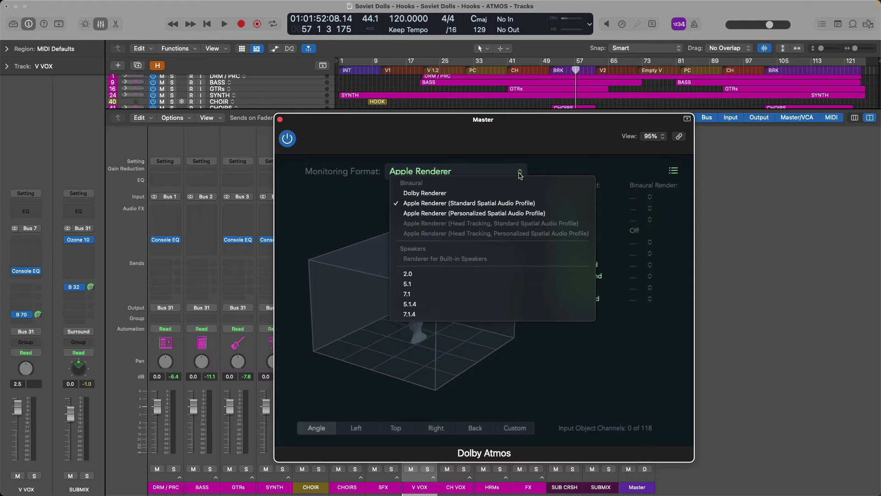
pyautogui.click(509, 194)
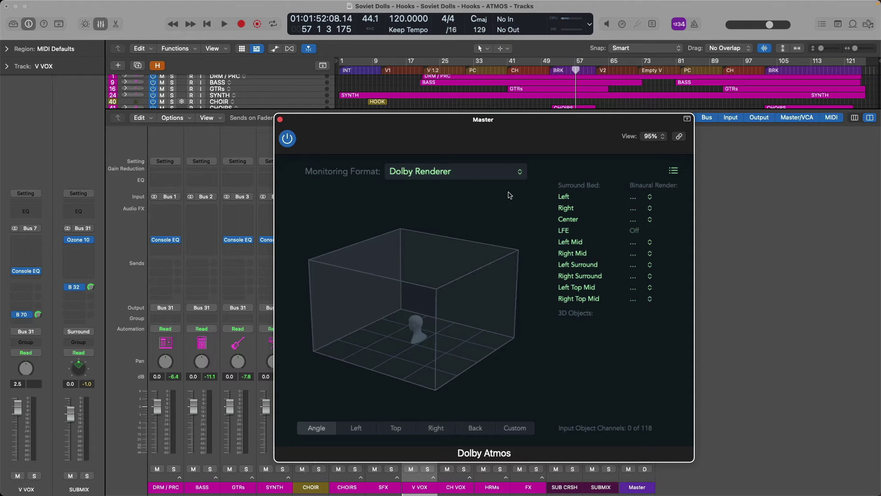
# - Set Binaural Render to Off for the Left bed channel in the Master's Atmos plug-in
pyautogui.click(638, 198)
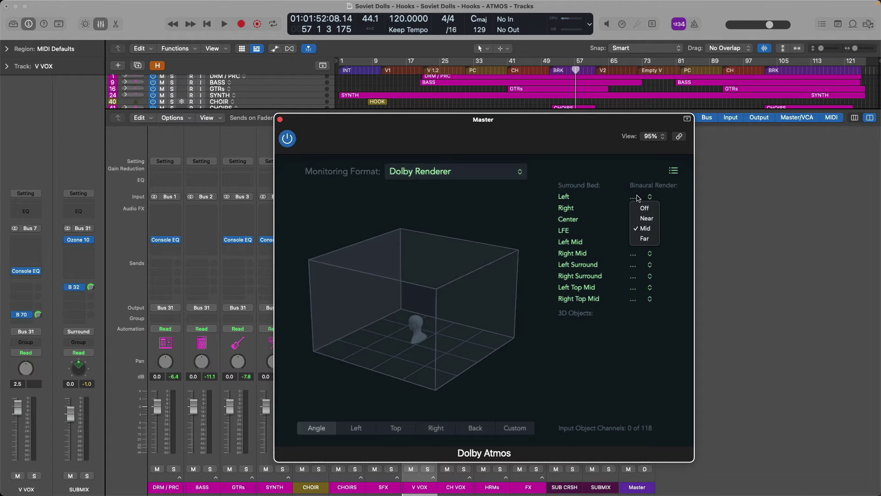
pyautogui.click(643, 208)
pyautogui.click(638, 198)
pyautogui.click(539, 205)
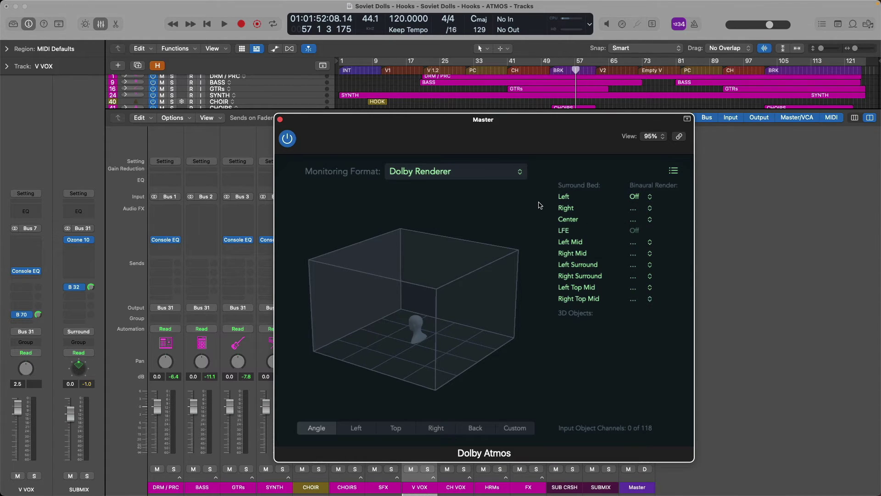
pyautogui.click(521, 175)
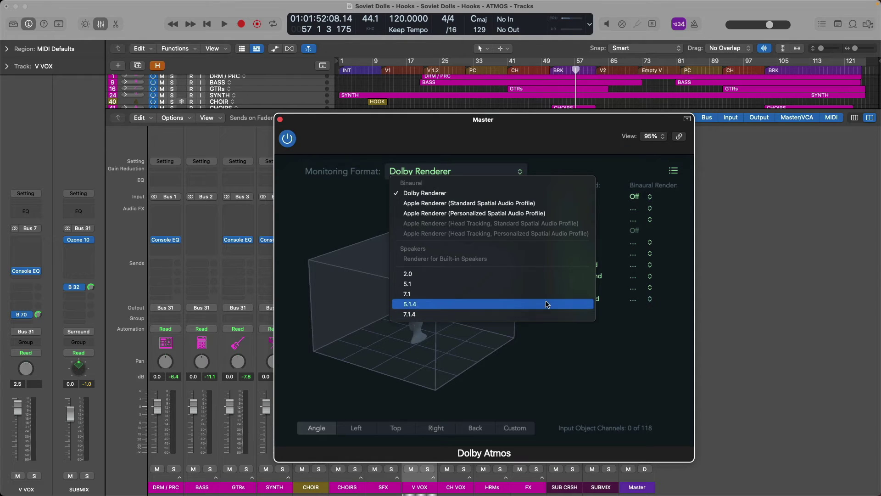
# - Set the Atmos Monitoring Format to 2.0 and close the Dolby Atmos plug-in window
pyautogui.click(546, 276)
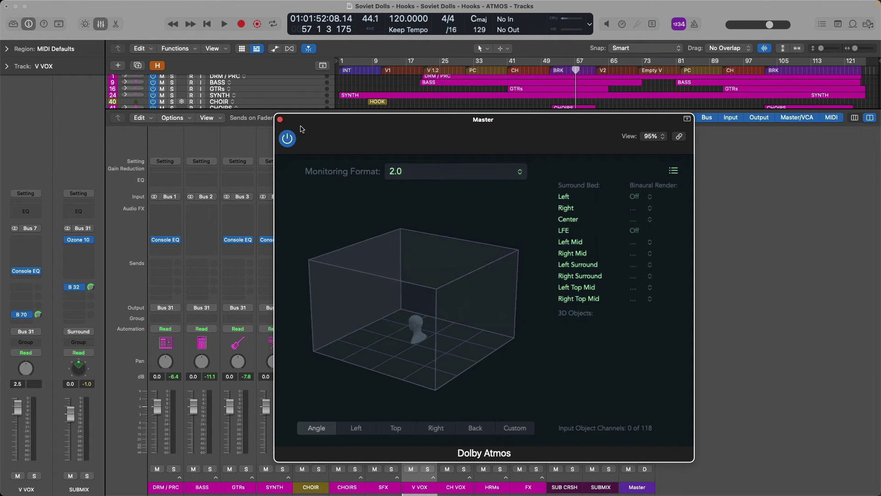
pyautogui.click(280, 119)
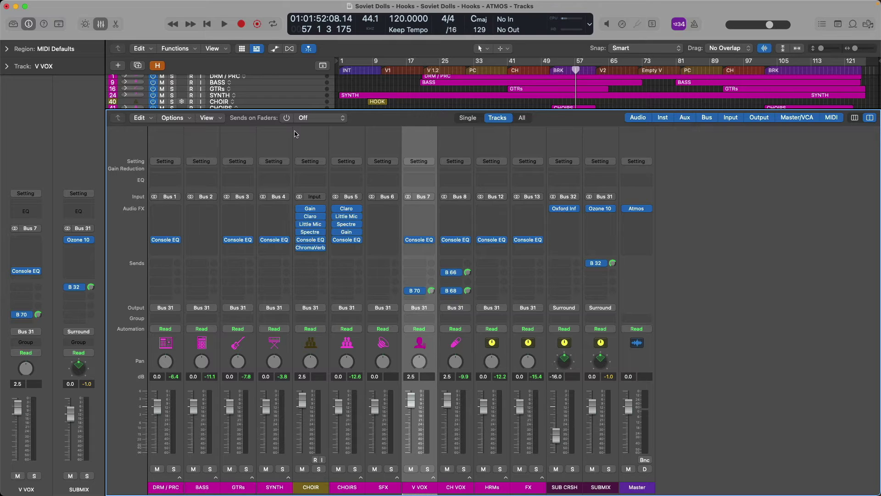
# - Insert FabFilter Pro-L 2 on the Master and set its output ceiling to −0.3 dBTP
pyautogui.click(624, 208)
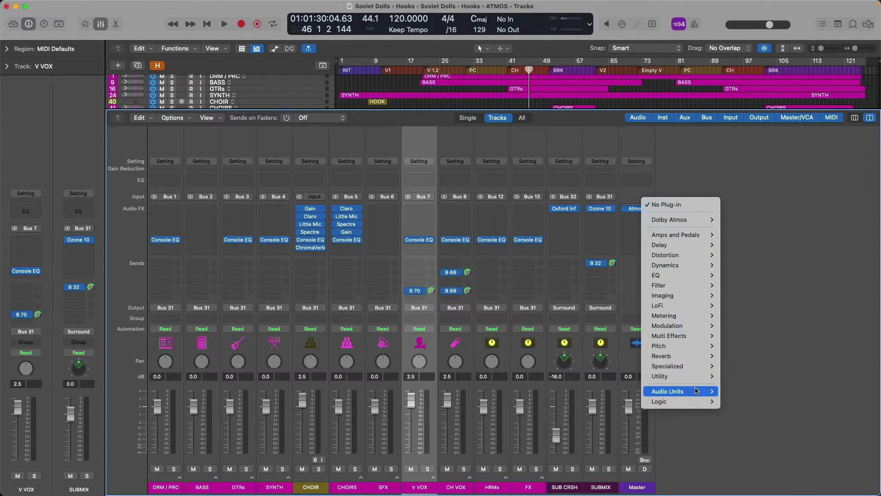
pyautogui.moveTo(696, 390)
pyautogui.moveTo(771, 233)
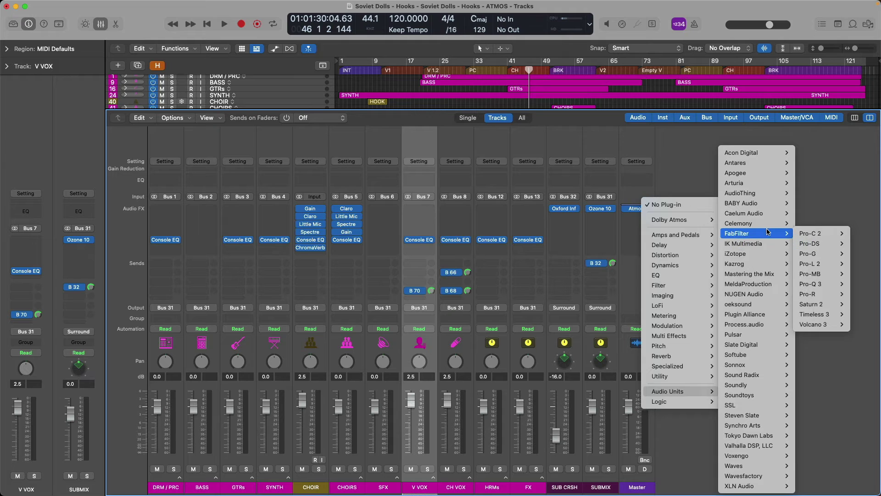
pyautogui.moveTo(811, 267)
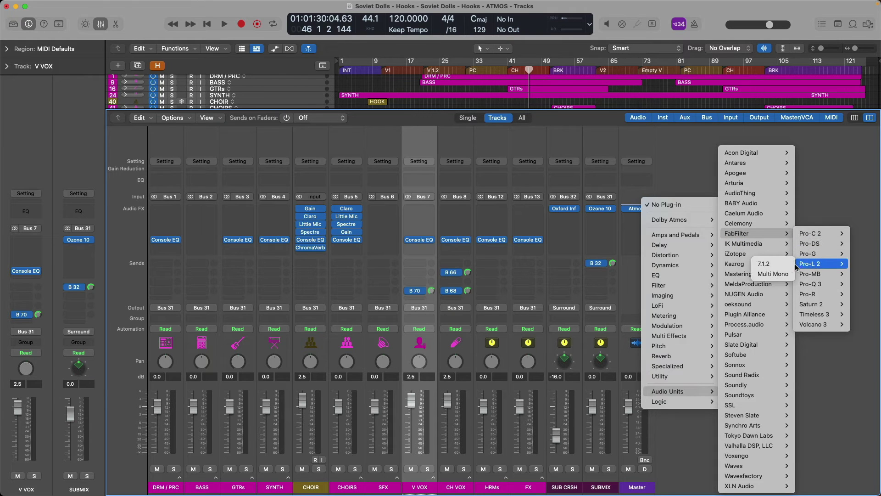
pyautogui.click(776, 264)
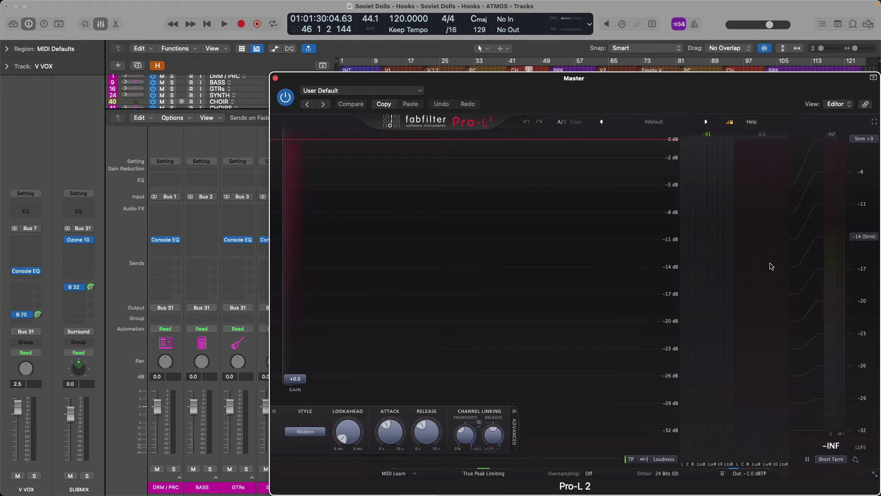
pyautogui.moveTo(742, 460)
pyautogui.moveTo(747, 443); pyautogui.dragTo(749, 421)
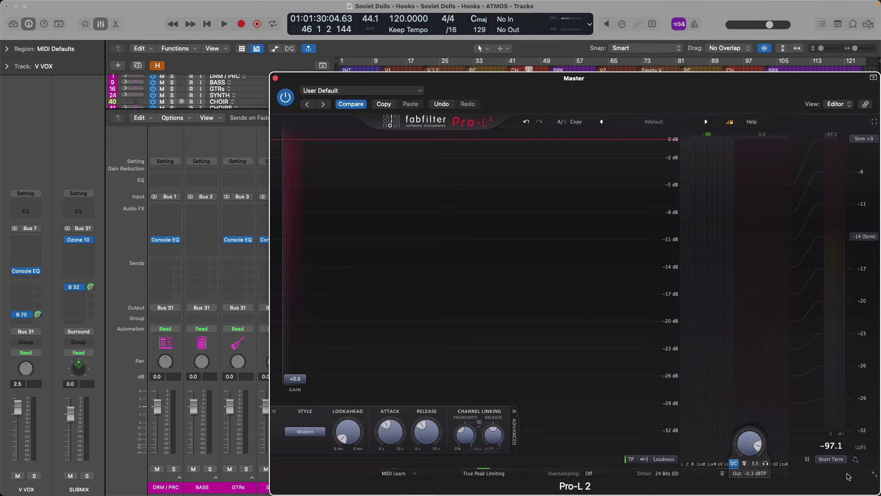
# - Make the Pro-L 2 window Compact, move it left, and play the mix to check loudness
pyautogui.click(874, 474)
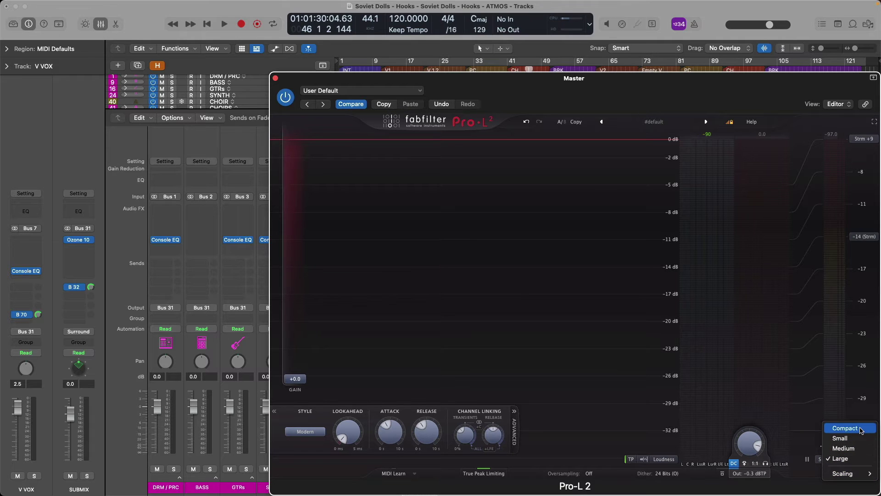
pyautogui.click(861, 428)
pyautogui.moveTo(472, 84); pyautogui.dragTo(345, 86)
pyautogui.press('space')
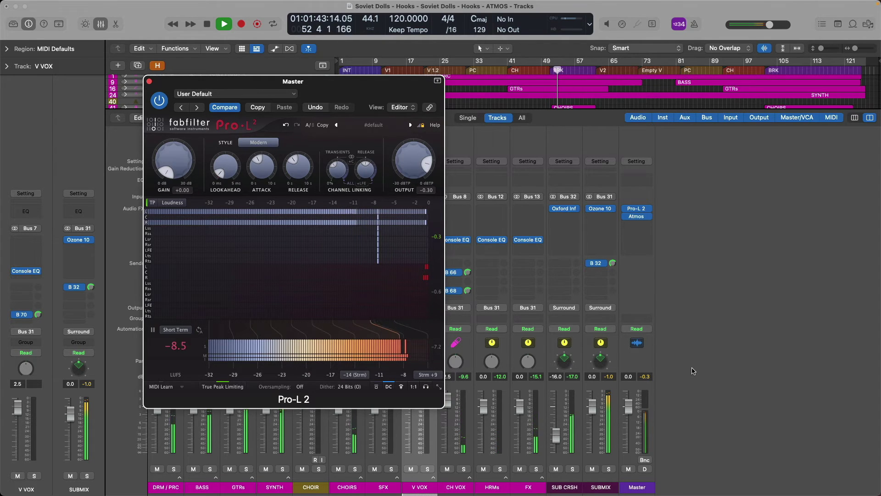
# - Stop playback near bar 52, where Pro-L 2's short-term loudness drops to -88.3 LUFS
pyautogui.press('space')
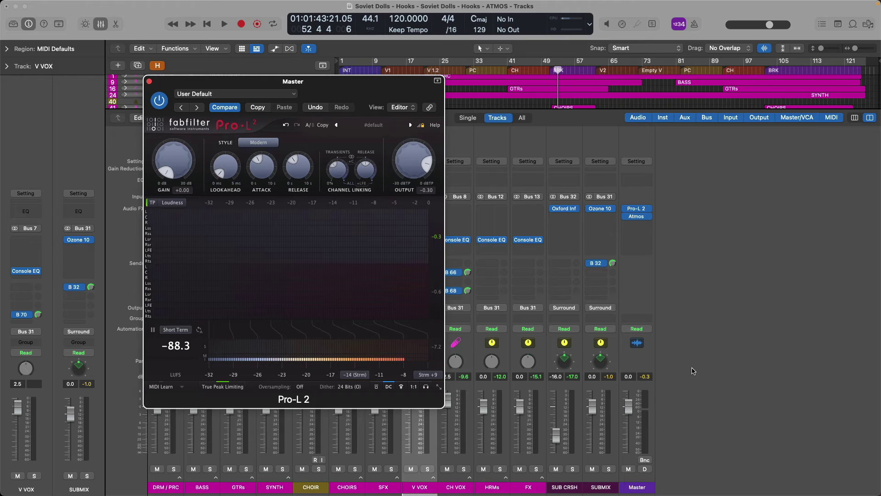
# - Insert a Loudness Meter on an empty Master insert and move its window aside
pyautogui.click(637, 224)
pyautogui.moveTo(681, 321)
pyautogui.moveTo(723, 330)
pyautogui.click(775, 330)
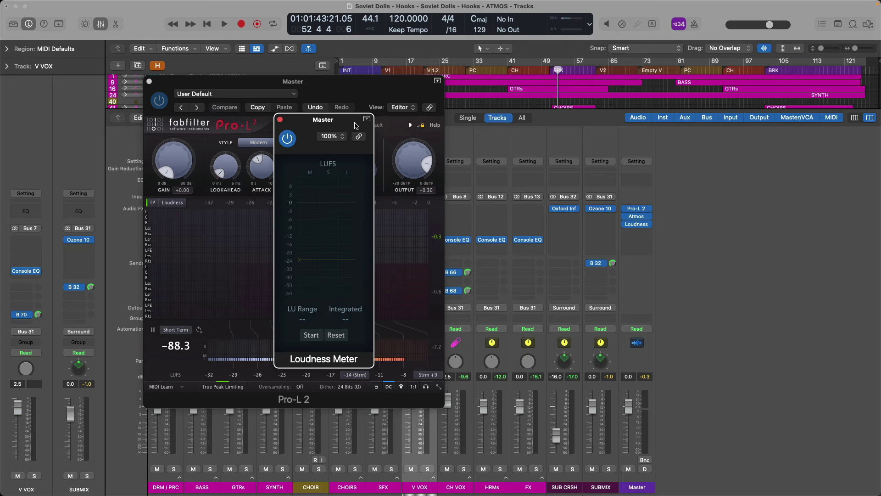
pyautogui.moveTo(356, 125); pyautogui.dragTo(759, 211)
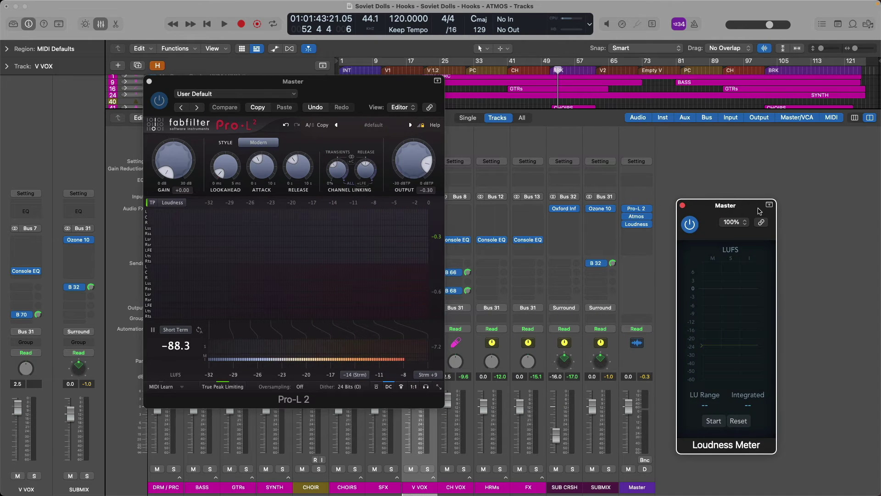
# - Set the Master's Dolby Atmos monitoring format to 5.1 and close the plug-in
pyautogui.click(640, 219)
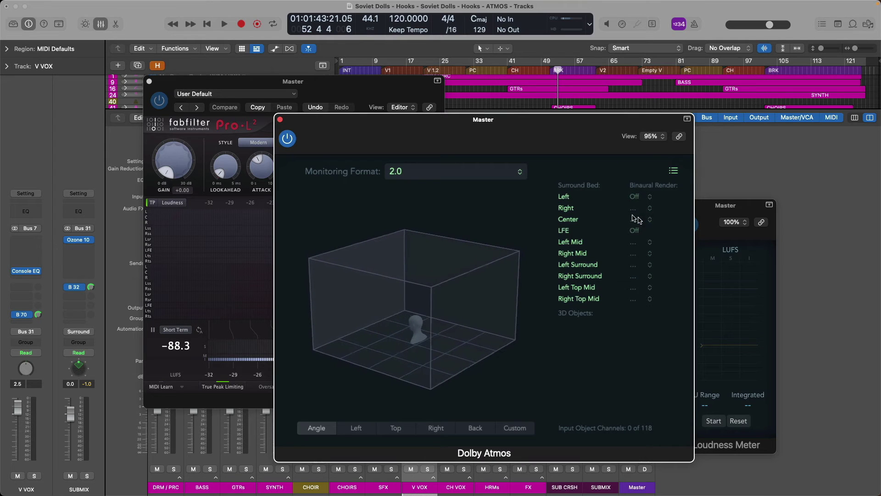
pyautogui.click(522, 172)
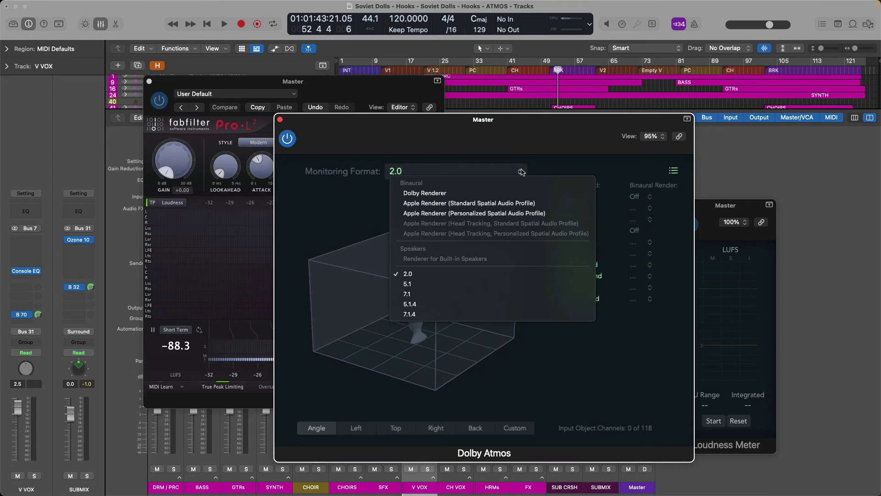
pyautogui.click(501, 283)
pyautogui.click(281, 119)
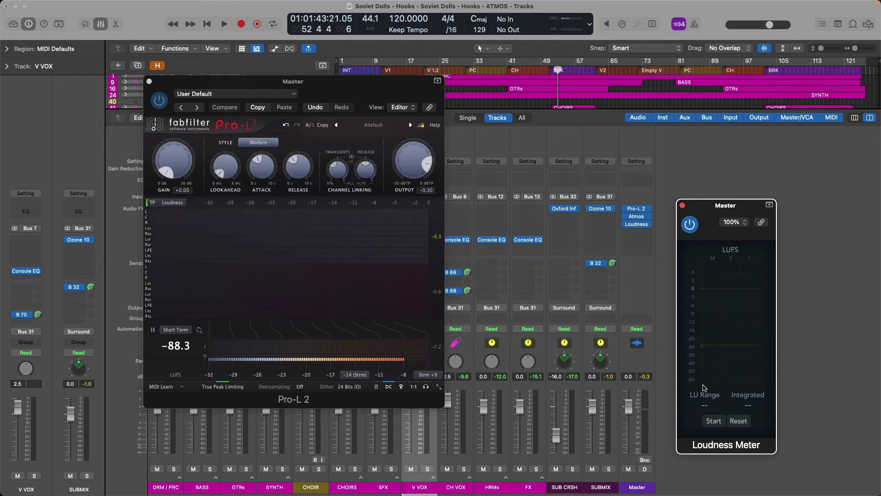
# - Start the Loudness Meter and play from the BRK marker, reading -6.7 LUFS integrated
pyautogui.click(713, 421)
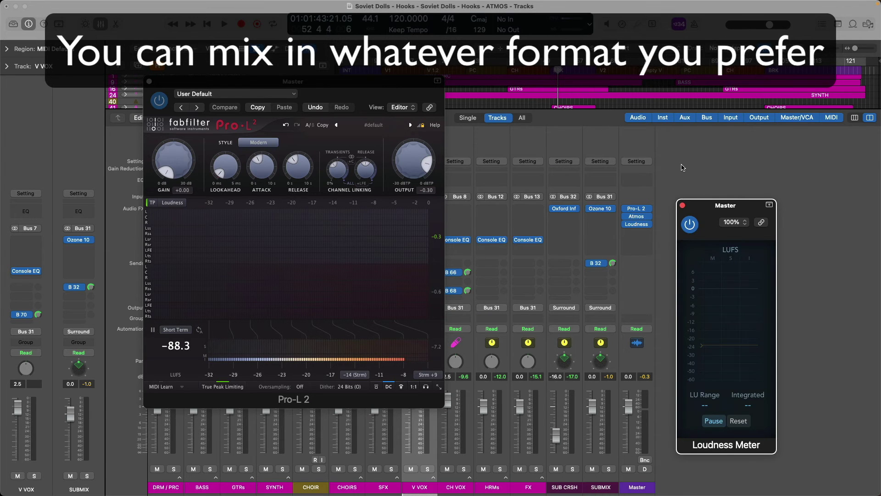
pyautogui.click(767, 72)
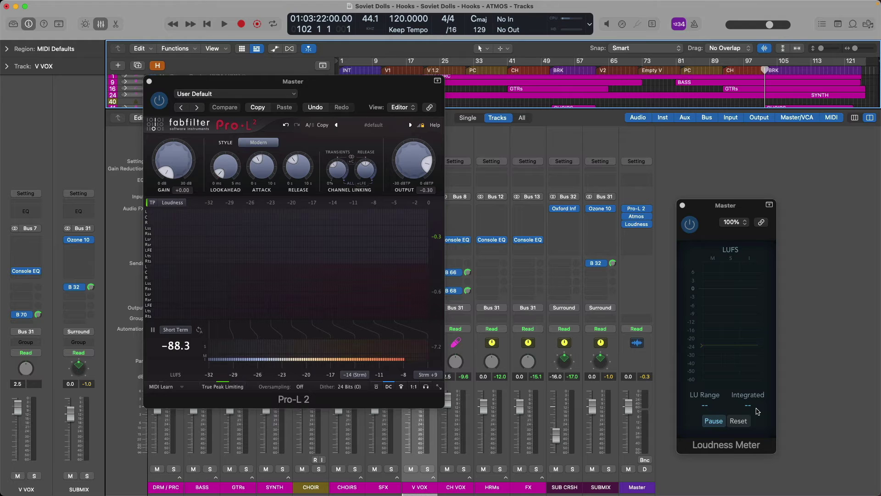
pyautogui.press('space')
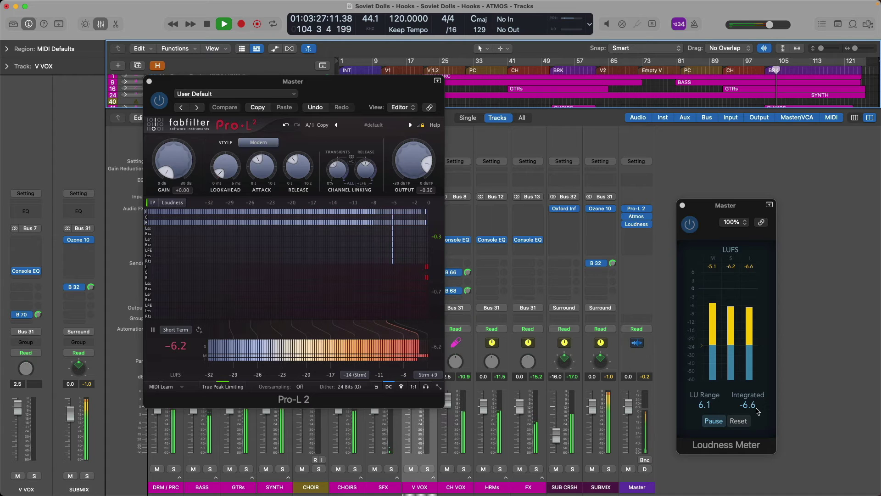
pyautogui.press('space')
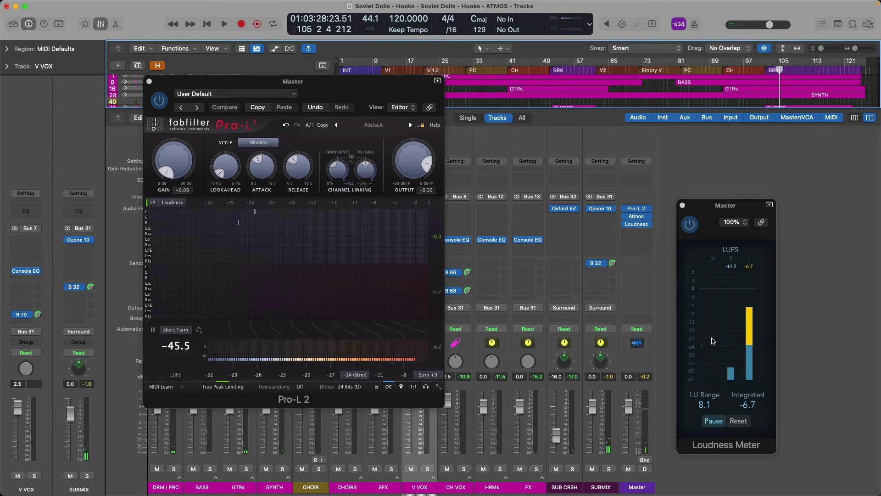
# - Remove Pro-L 2 from the Master and bypass Maximizer, Dynamic EQ, Imager and Impact in SUBMIX's Ozone 10
pyautogui.click(645, 208)
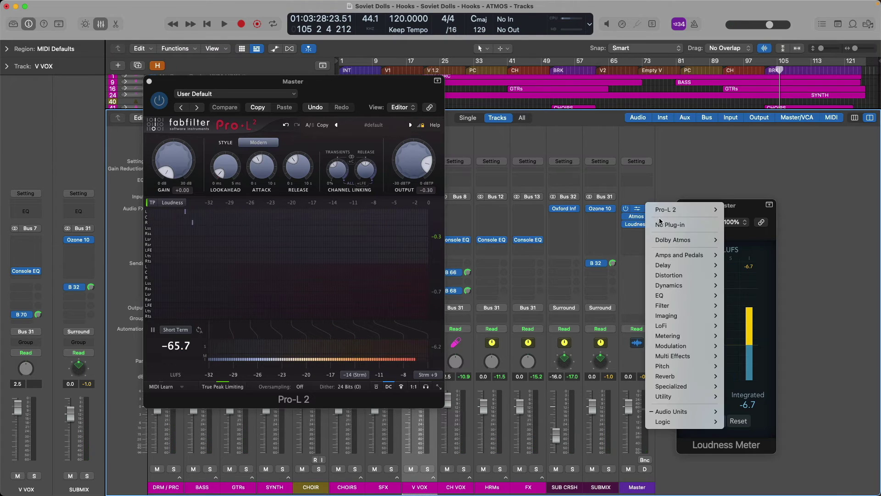
pyautogui.click(661, 224)
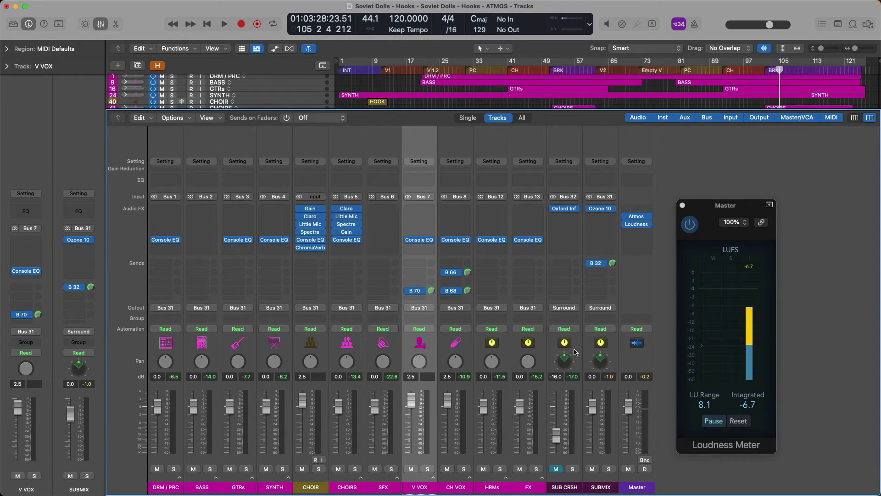
pyautogui.moveTo(586, 265)
pyautogui.click(601, 210)
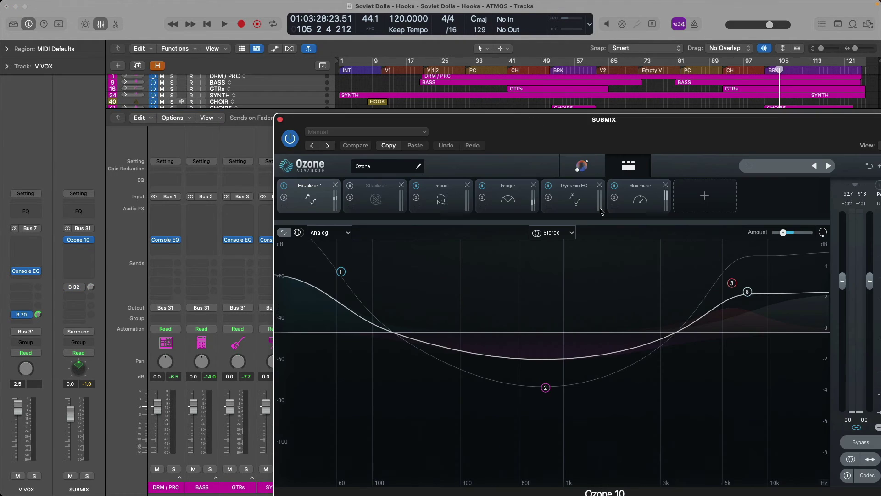
pyautogui.click(614, 185)
pyautogui.click(548, 185)
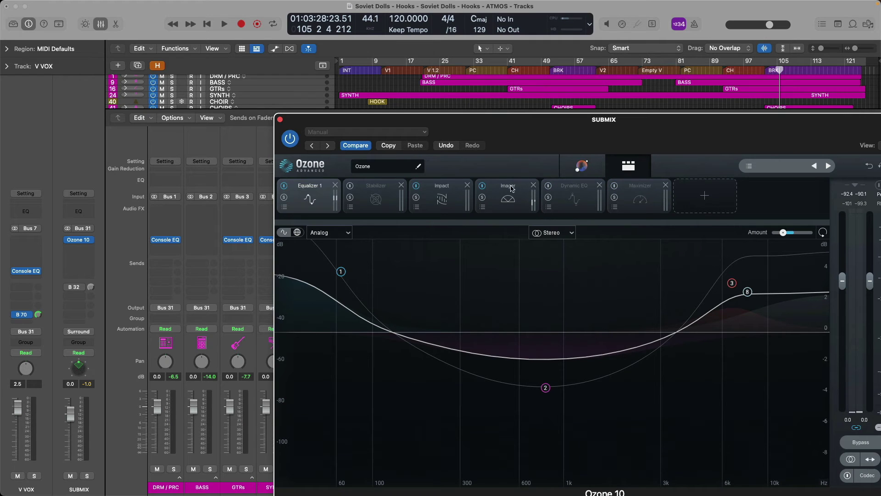
pyautogui.click(482, 186)
pyautogui.click(417, 186)
# - Pull the SUBMIX fader down to about −4 dB and replay to reach −18.4 LUFS integrated
pyautogui.click(281, 119)
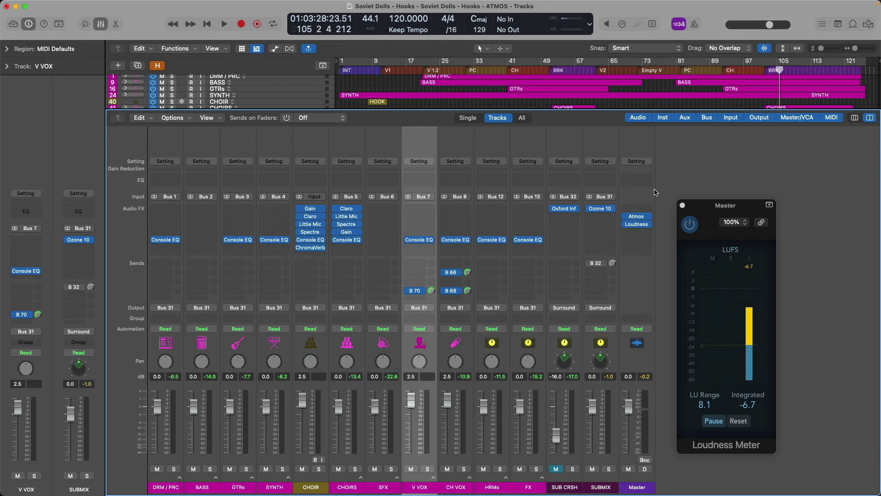
pyautogui.press('space')
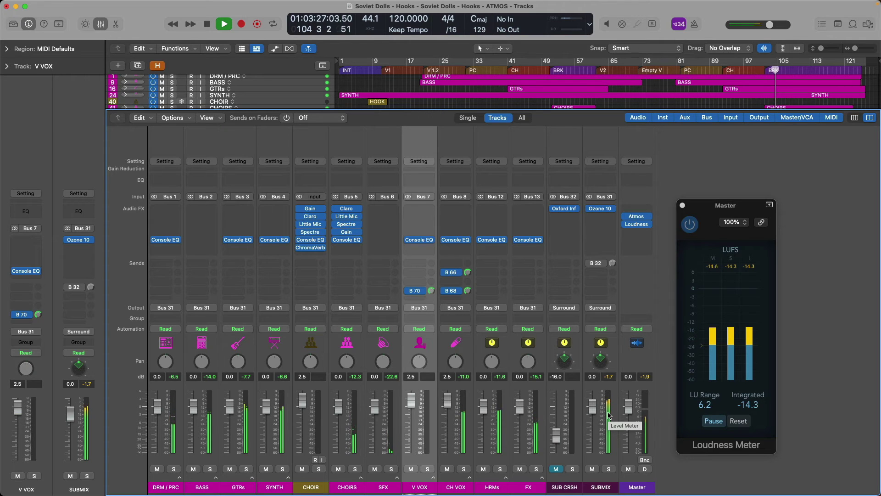
pyautogui.press('space')
pyautogui.moveTo(593, 408); pyautogui.dragTo(594, 419)
pyautogui.press('space')
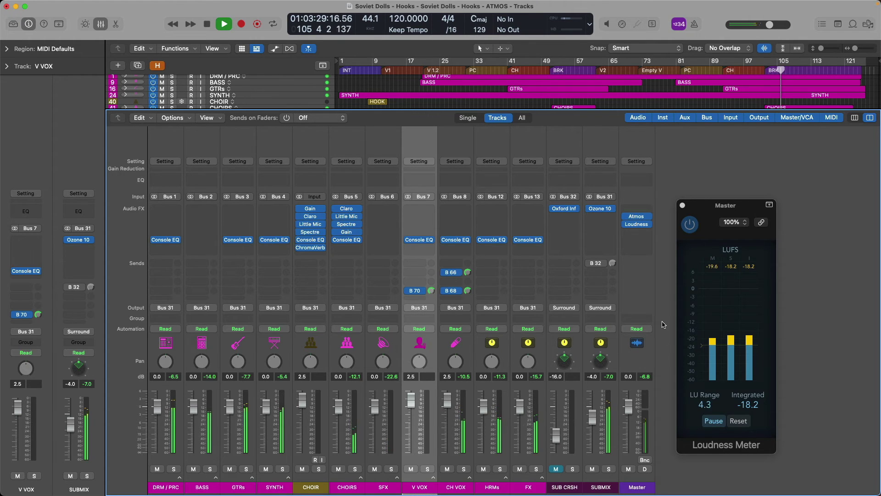
pyautogui.press('space')
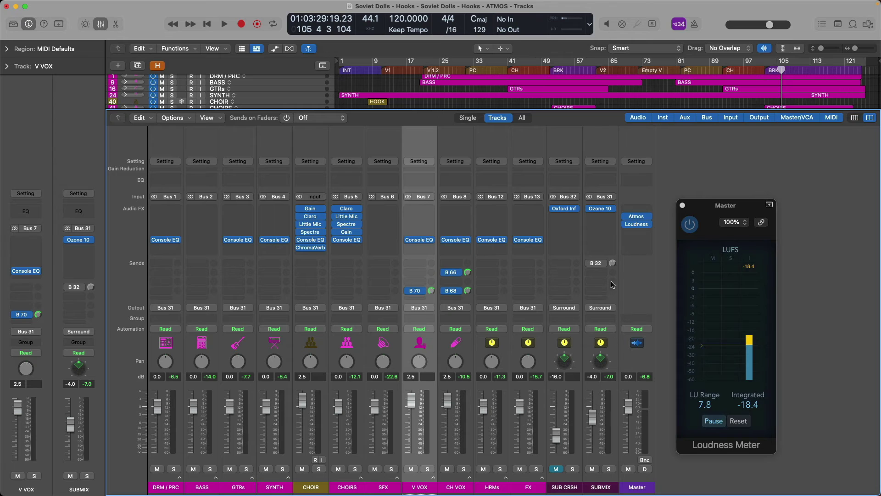
pyautogui.moveTo(602, 212)
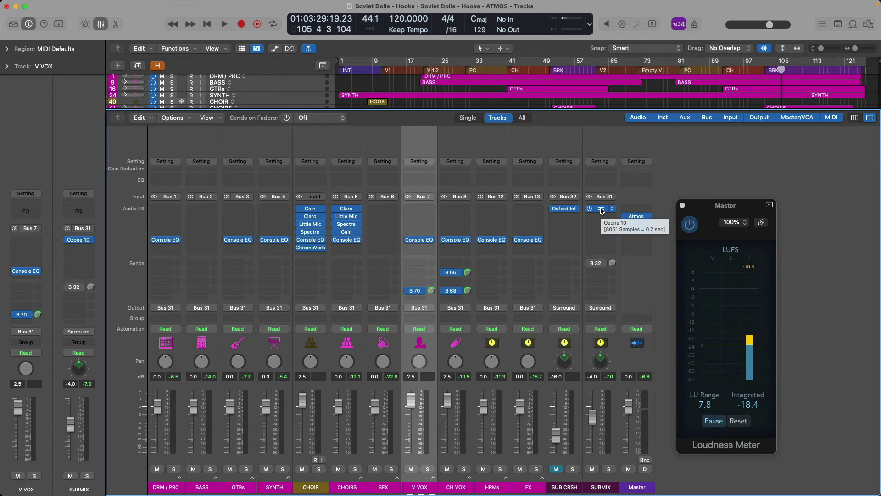
# - Move Ozone 10 from the SUBMIX strip onto the FX stack
pyautogui.click(595, 213)
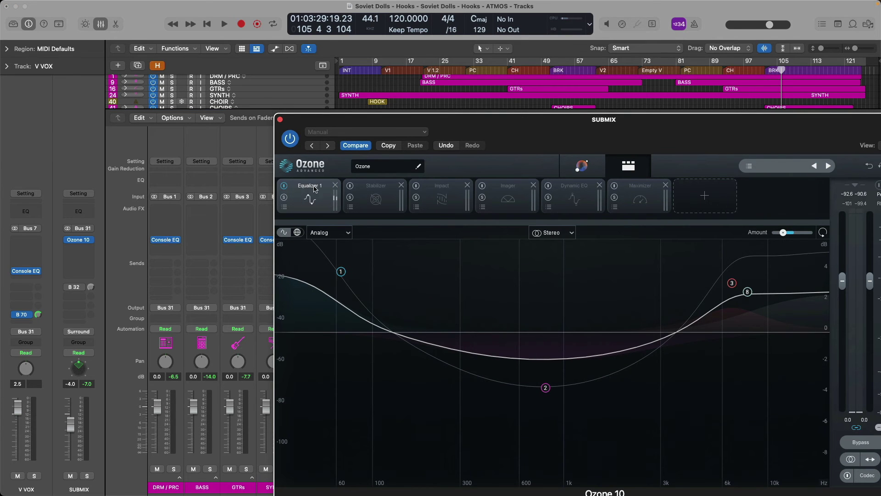
pyautogui.click(280, 120)
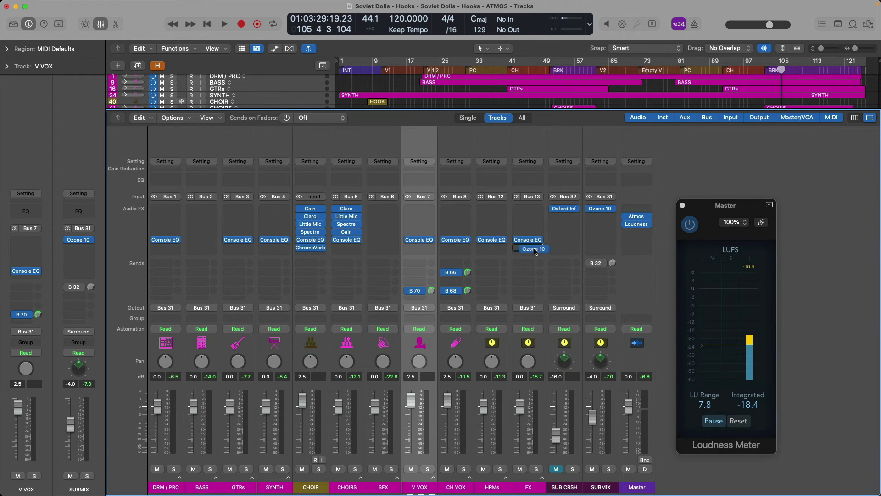
pyautogui.moveTo(535, 251); pyautogui.dragTo(165, 240)
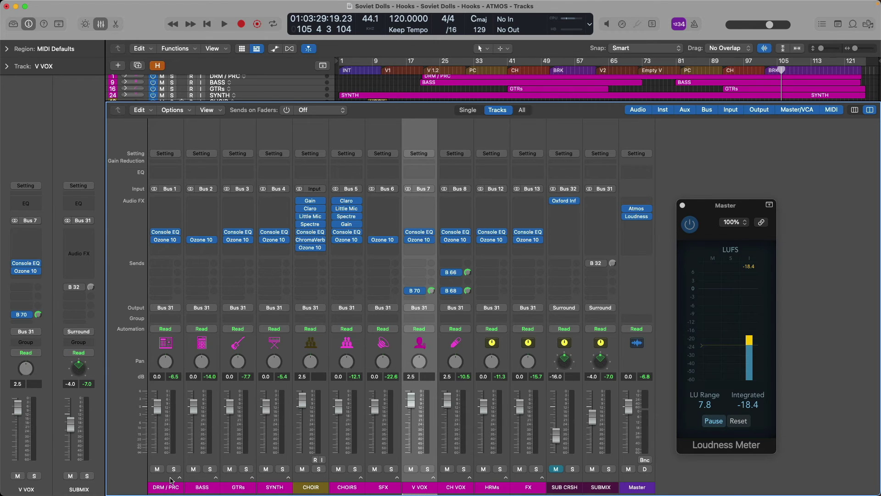
# - Route the outputs of all stacks from DRM/PRC to FX to Surround
pyautogui.moveTo(170, 481); pyautogui.dragTo(526, 463)
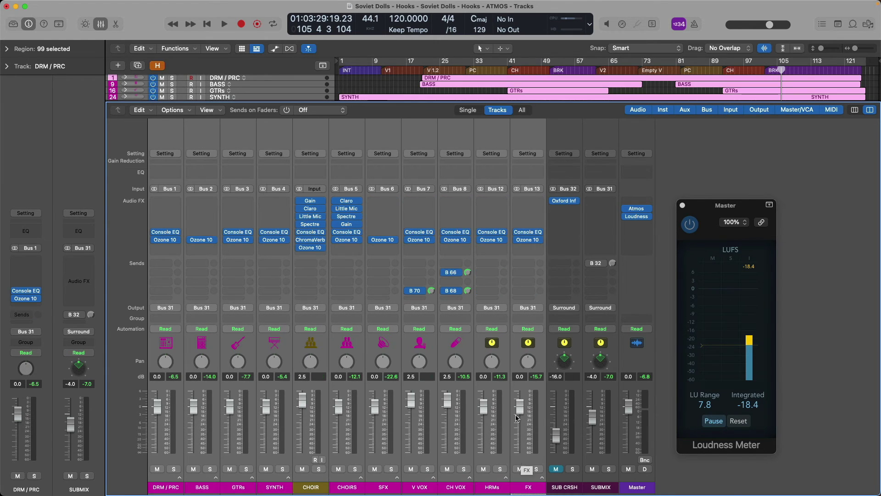
pyautogui.click(459, 307)
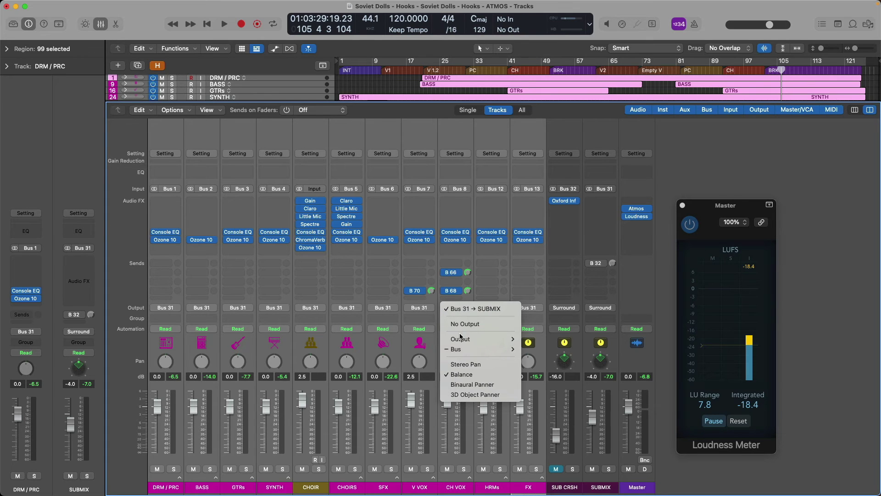
pyautogui.moveTo(461, 339)
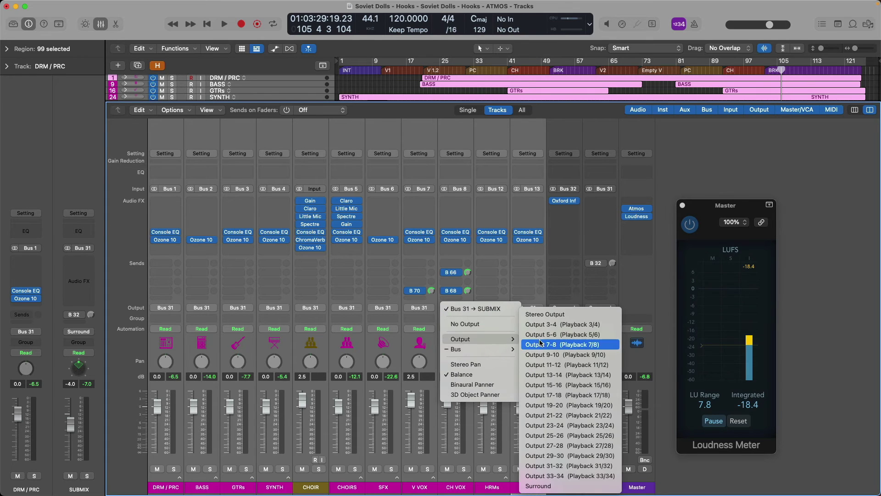
pyautogui.click(555, 486)
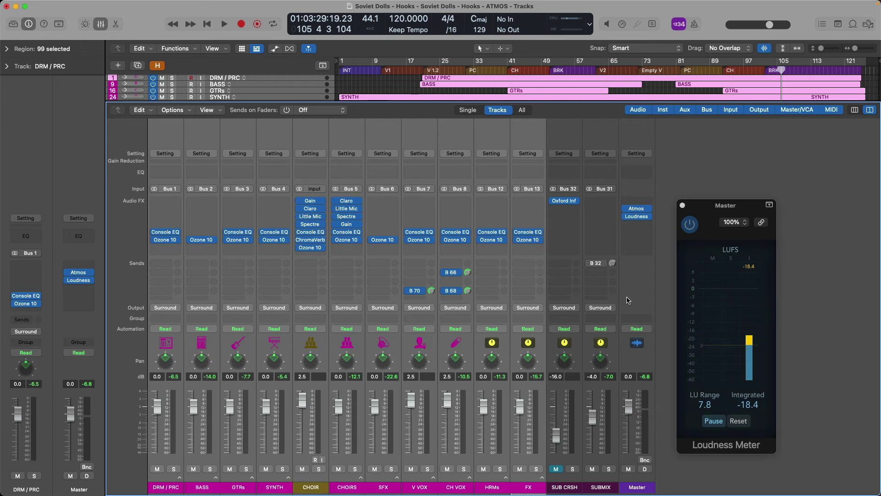
# - Lower all selected stacks by 2 dB, mostly to −4.0 dB, and replay to measure −18.4 LUFS
pyautogui.press('space')
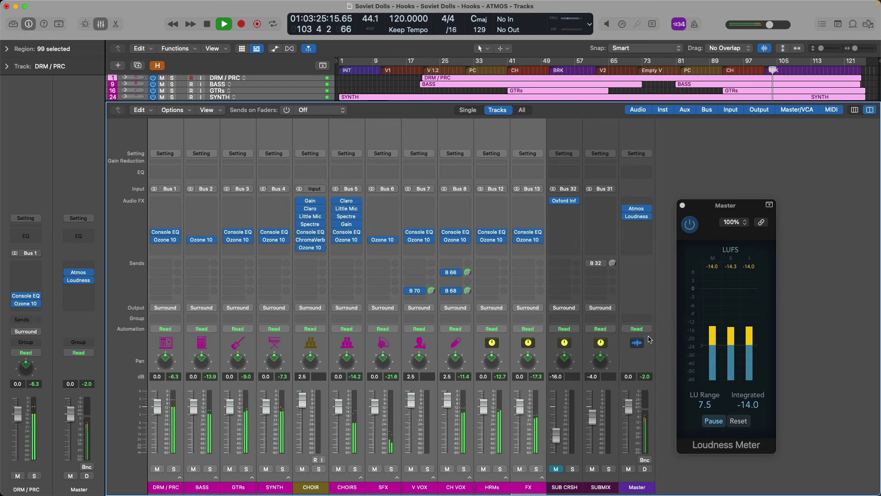
pyautogui.press('space')
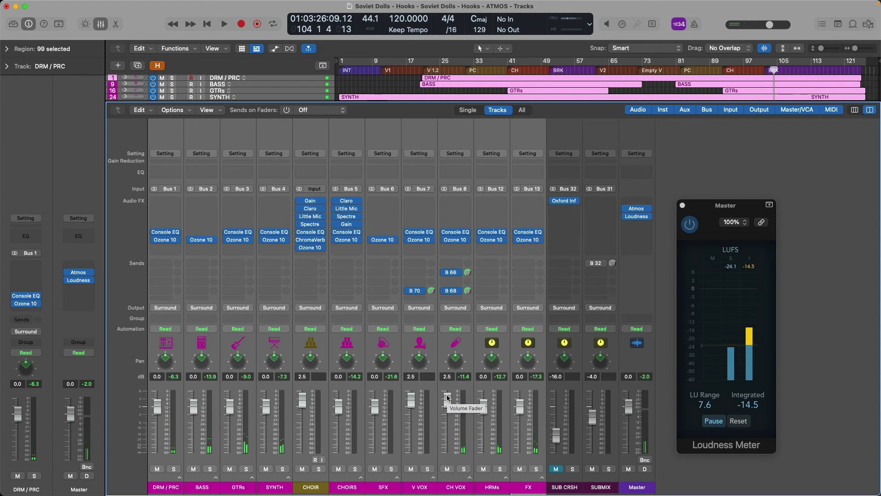
pyautogui.moveTo(448, 397); pyautogui.dragTo(448, 411)
pyautogui.press('space')
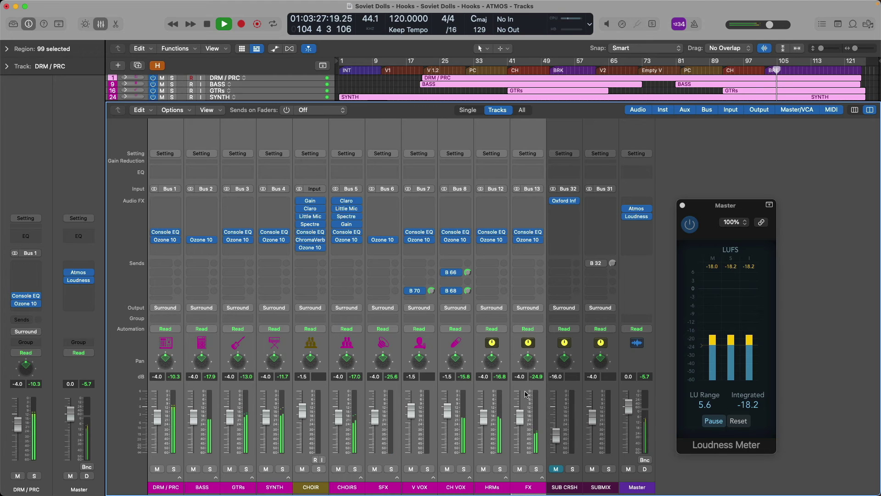
pyautogui.press('space')
# - Delete the SUB CRSH and SUBMIX channels and close the Loudness Meter window
pyautogui.click(561, 478)
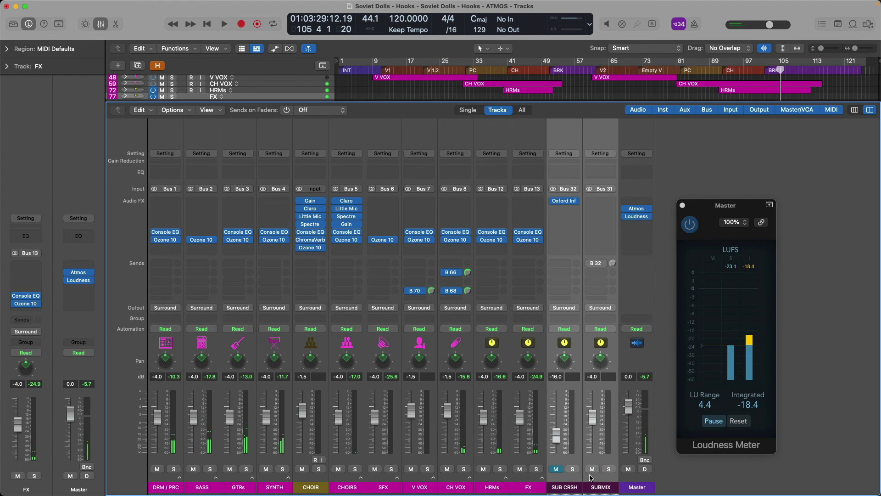
pyautogui.keyDown('shift'); pyautogui.click(591, 478); pyautogui.keyUp('shift')
pyautogui.press('Delete')
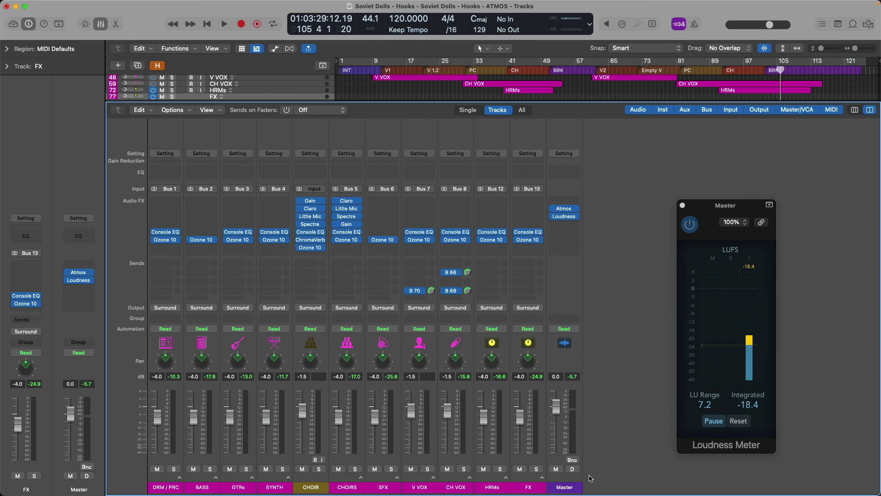
pyautogui.click(682, 205)
# - Hide the mixer to show all tracks and switch over to Finder
pyautogui.press('x')
pyautogui.press('super+Tab')
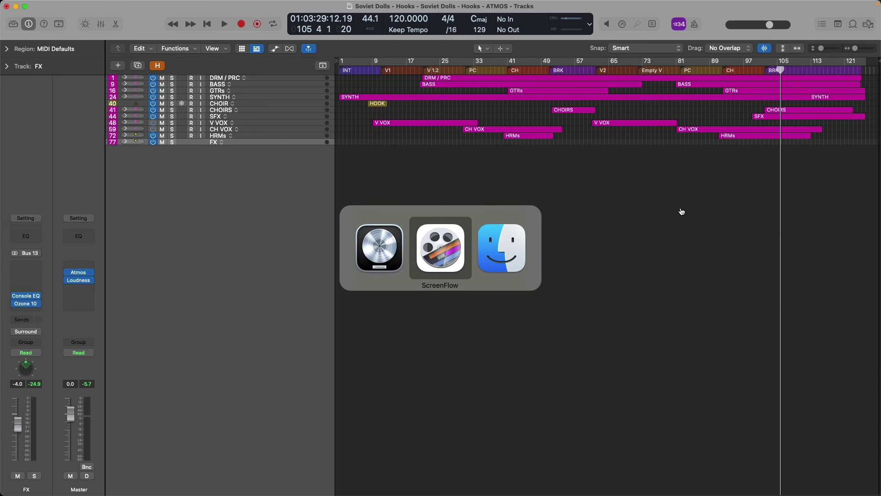
pyautogui.press('super+Tab')
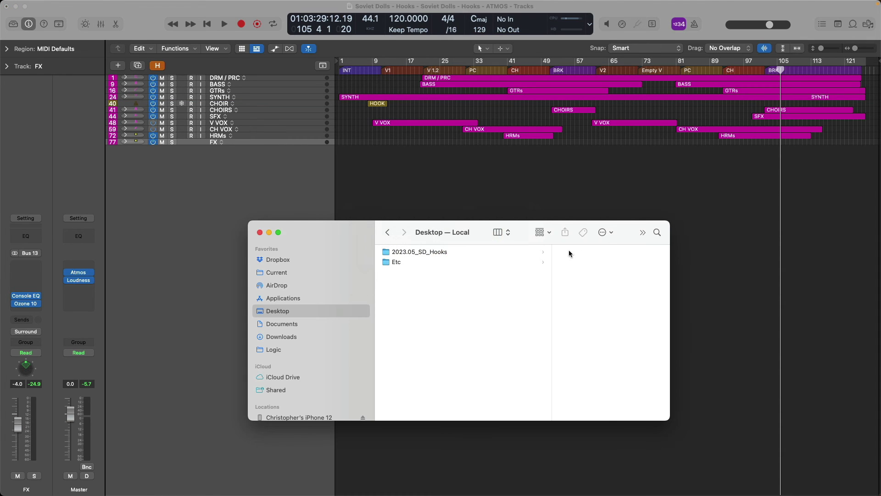
# - Drag Soviet Dolls - Hooks.wav from 2023.05_SD_Hooks > Soviet Dolls - Hooks > Bounces onto a new track
pyautogui.click(528, 253)
pyautogui.click(527, 272)
pyautogui.click(526, 271)
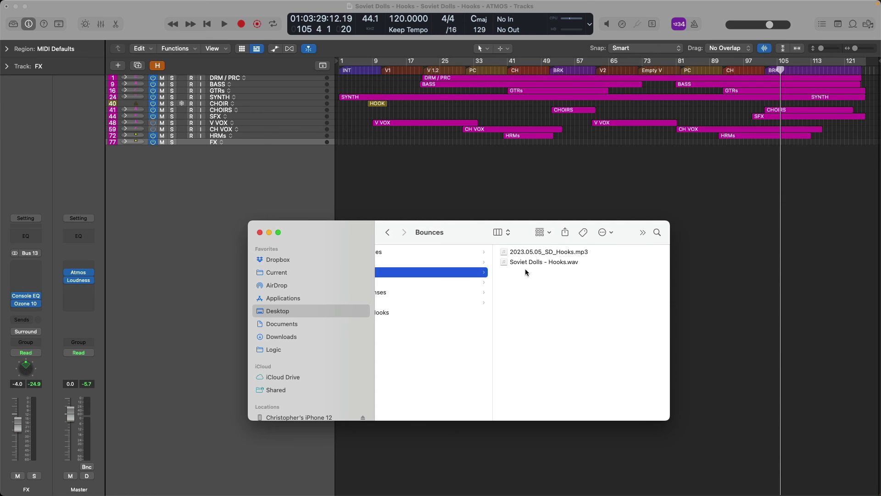
pyautogui.moveTo(524, 261); pyautogui.dragTo(340, 189)
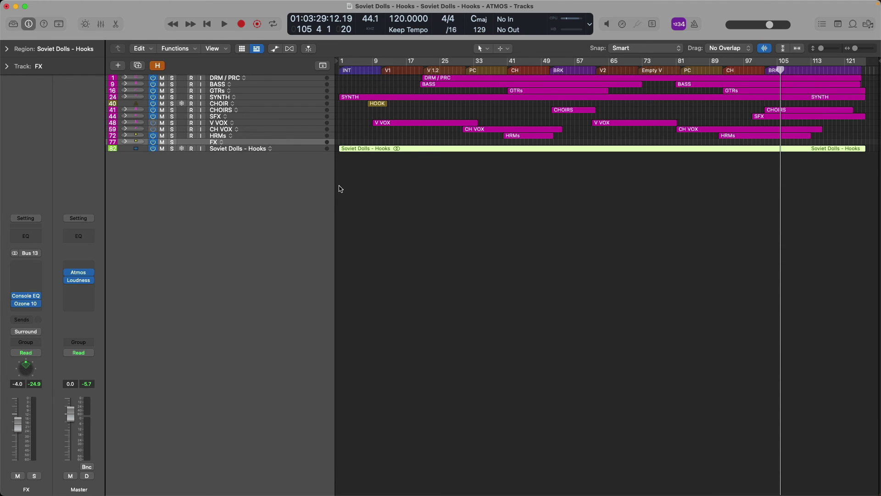
# - Route the Soviet Dolls - Hooks track's output to Stereo Output in the mixer
pyautogui.click(315, 150)
pyautogui.press('x')
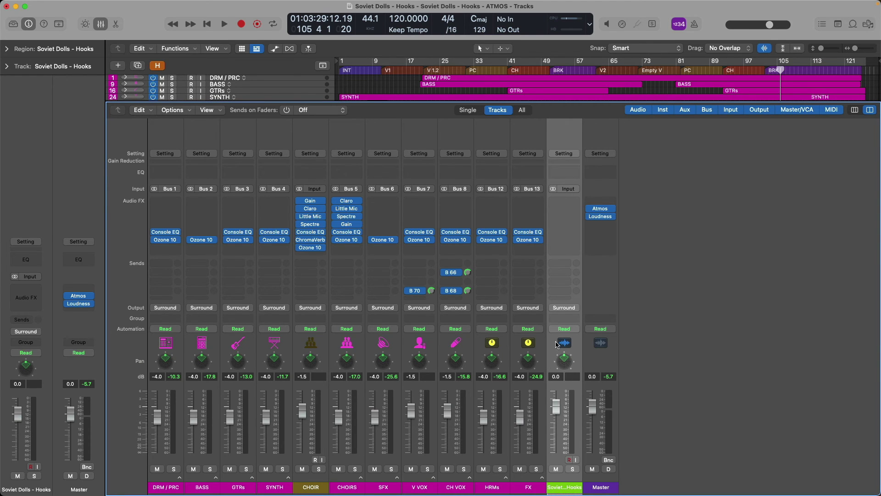
pyautogui.click(565, 310)
pyautogui.moveTo(569, 340)
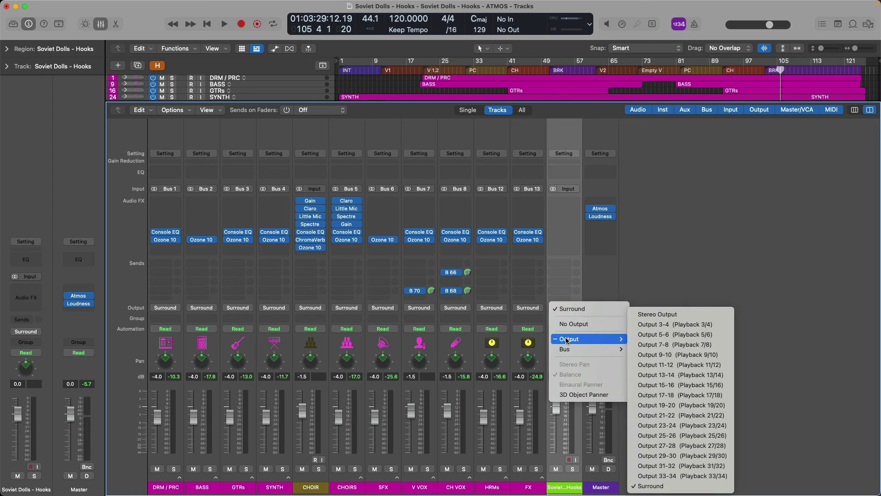
pyautogui.click(637, 314)
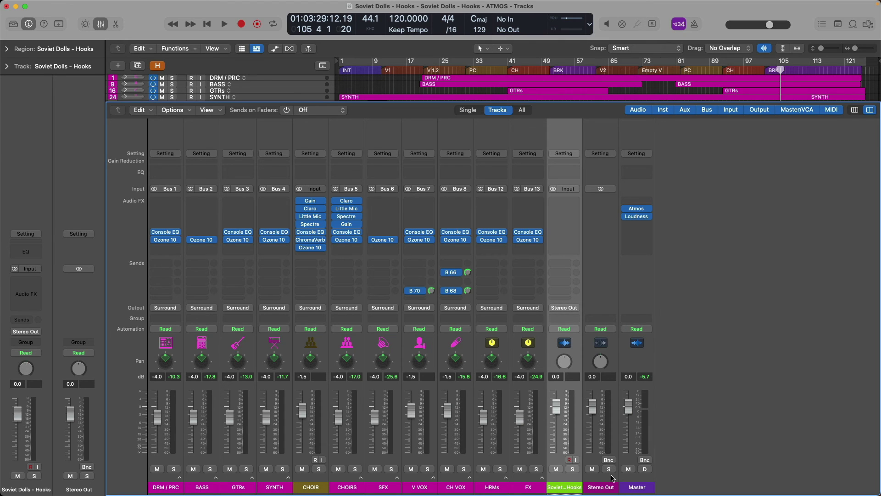
# - Mute the reference track, then toggle its Solo on and back off
pyautogui.click(555, 469)
pyautogui.click(572, 468)
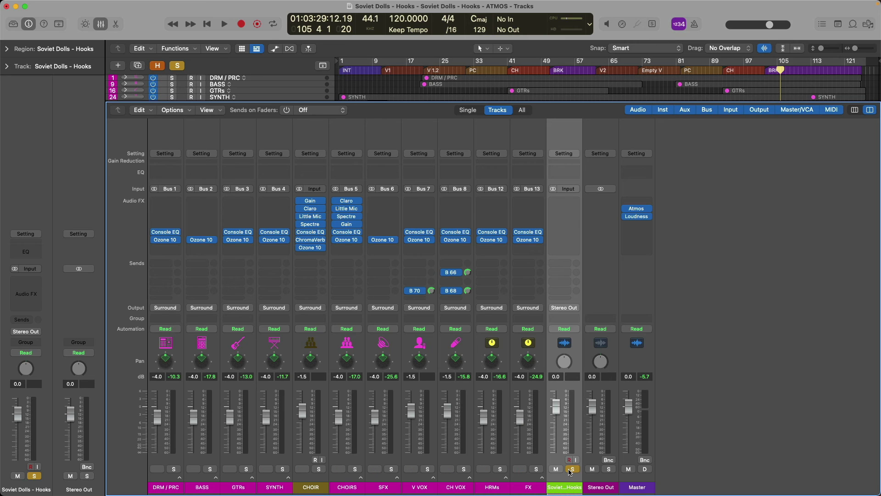
pyautogui.click(572, 468)
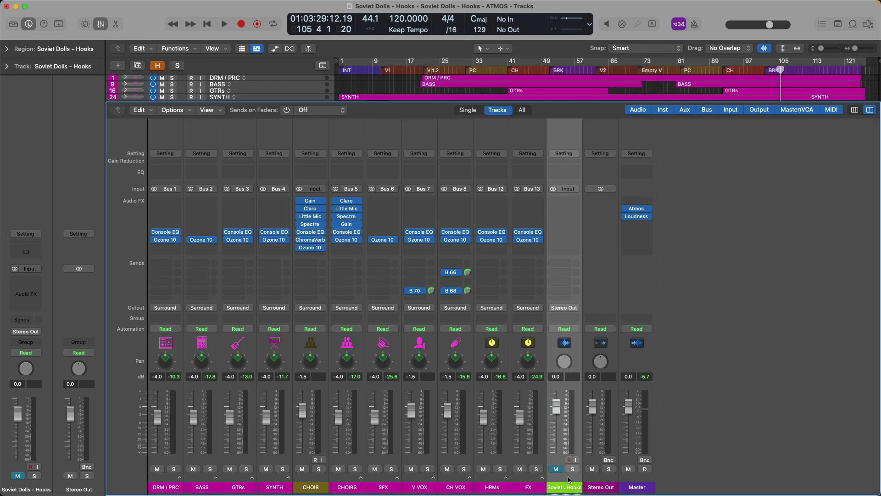
# - Insert a 7.1.2 Level Meter on the Master channel and move its window aside
pyautogui.click(637, 200)
pyautogui.moveTo(650, 311)
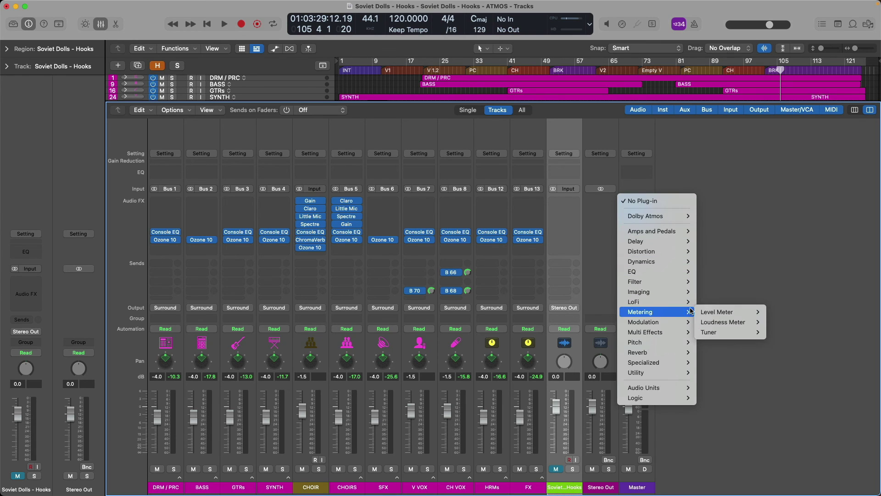
pyautogui.moveTo(709, 313)
pyautogui.click(776, 312)
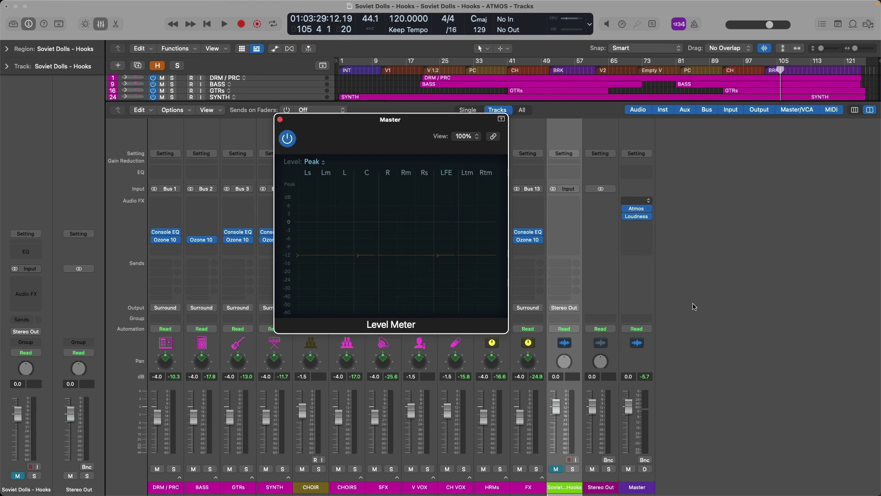
pyautogui.moveTo(426, 124); pyautogui.dragTo(799, 189)
# - Solo the reference track, lower it to −12 dB, and compare it against the mix during playback
pyautogui.click(574, 468)
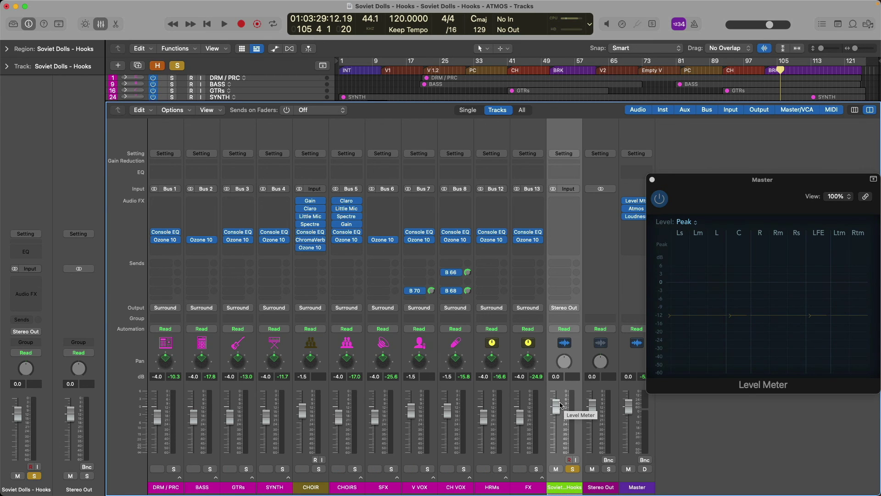
pyautogui.moveTo(556, 404); pyautogui.dragTo(554, 449)
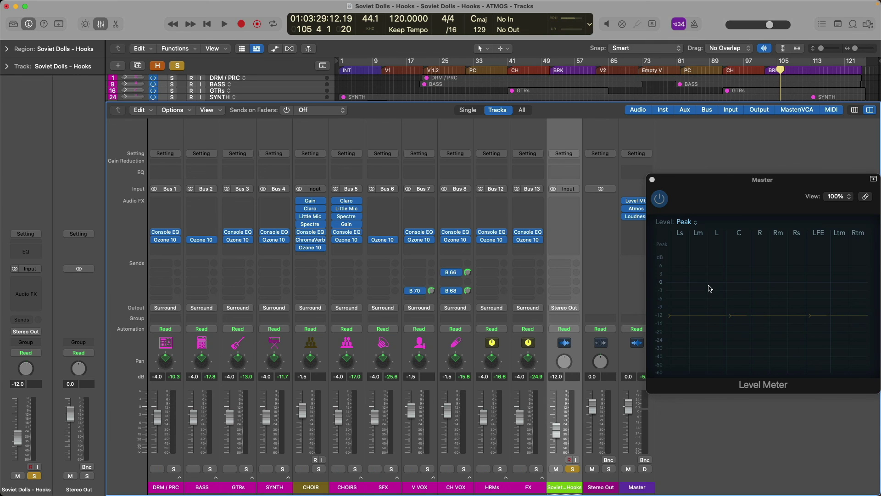
pyautogui.press('space')
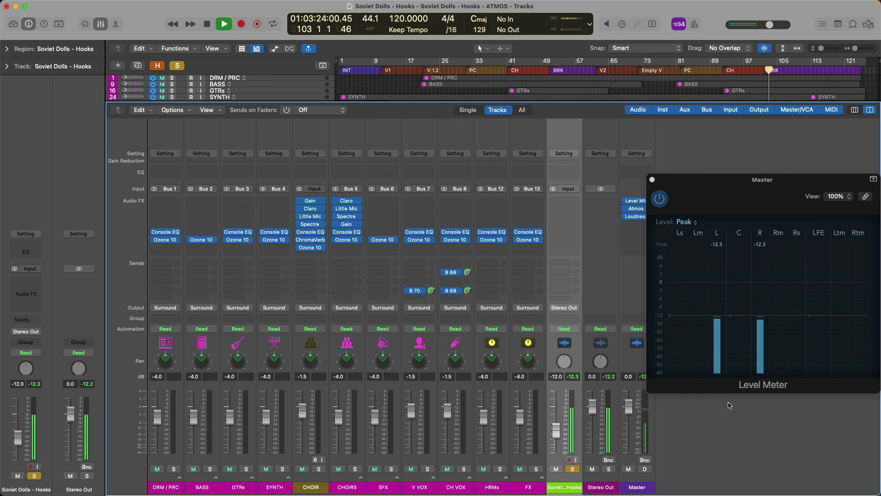
pyautogui.click(573, 469)
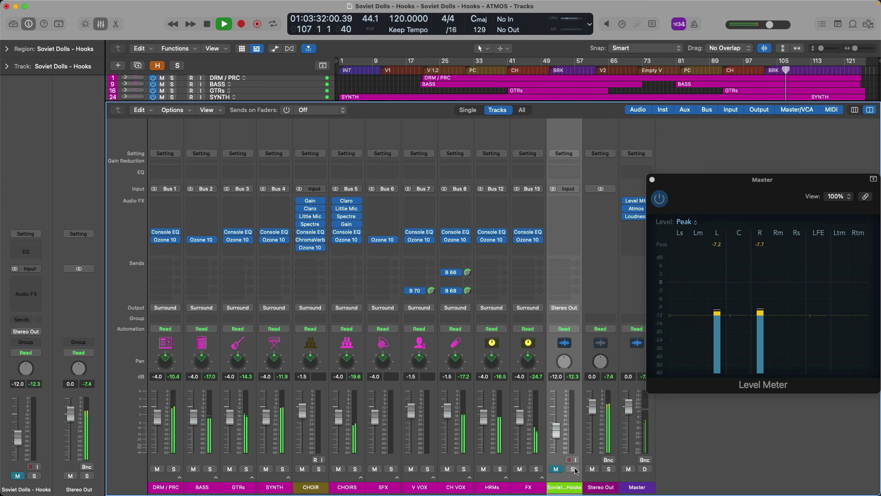
pyautogui.click(573, 468)
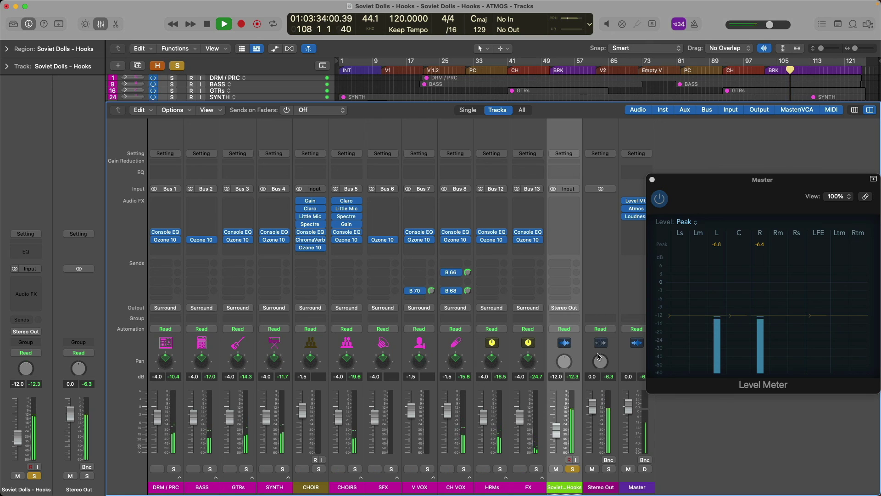
pyautogui.press('space')
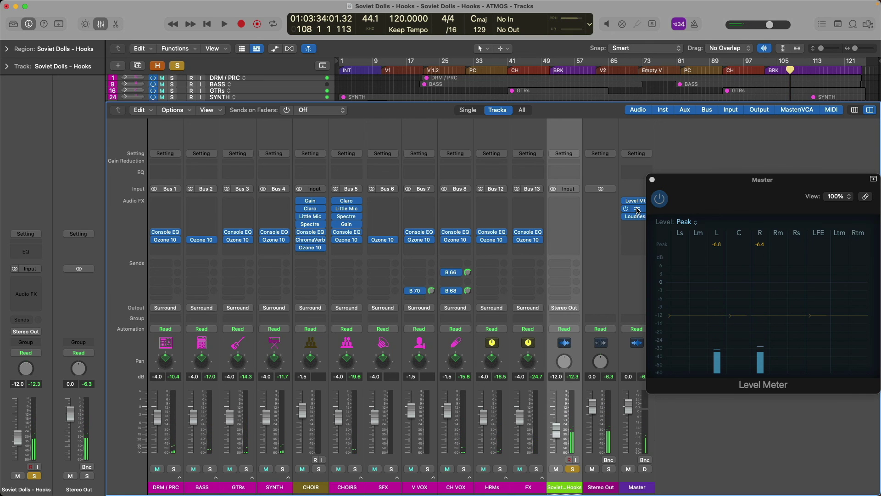
# - Set the Master's Dolby Atmos monitoring format to 7.1.4
pyautogui.click(631, 208)
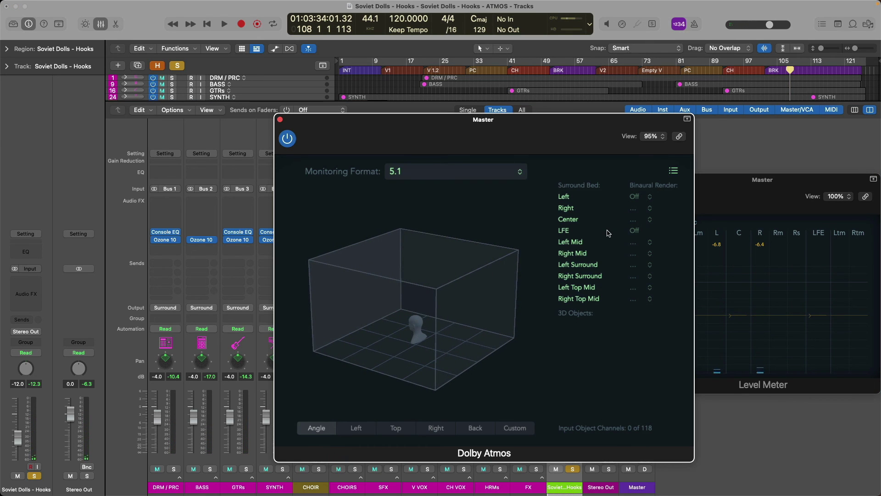
pyautogui.click(522, 171)
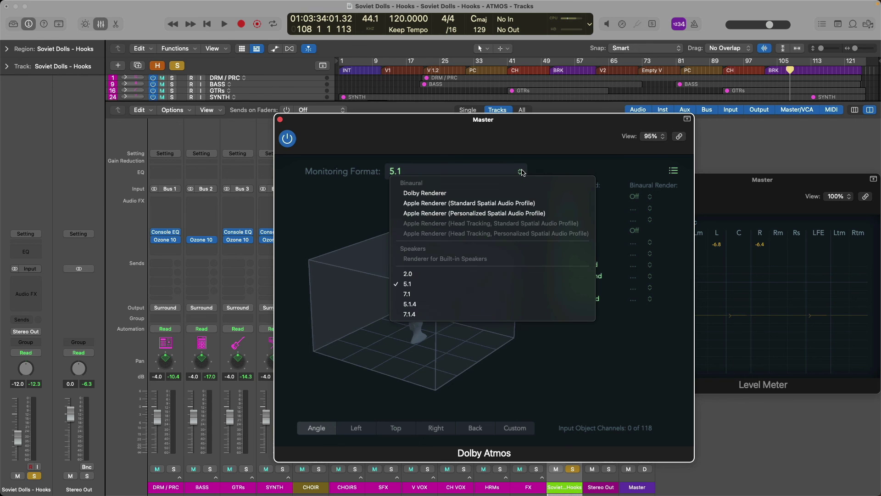
pyautogui.click(491, 313)
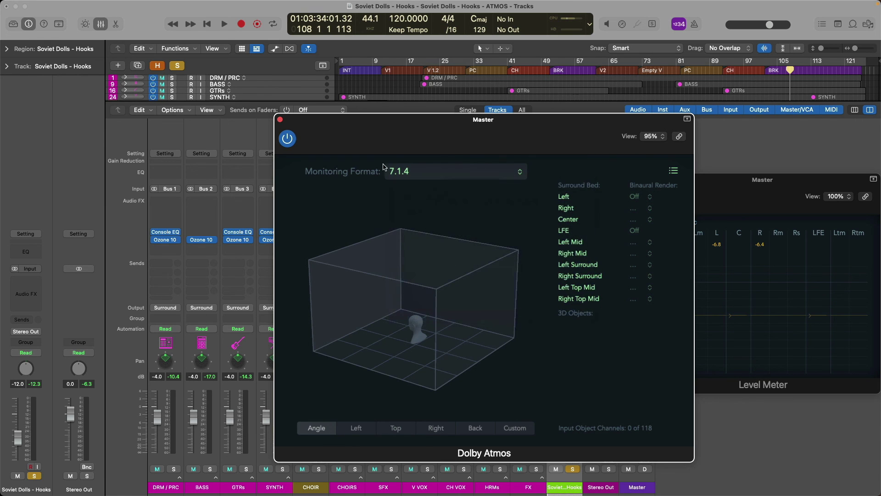
pyautogui.click(280, 120)
# - Play and toggle Solo on the reference to compare it with the mix, finishing with the reference muted
pyautogui.press('space')
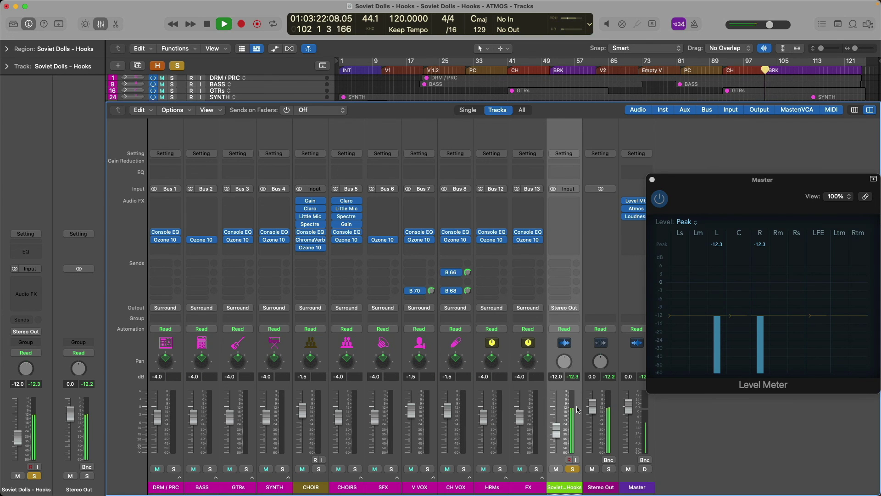
pyautogui.click(571, 468)
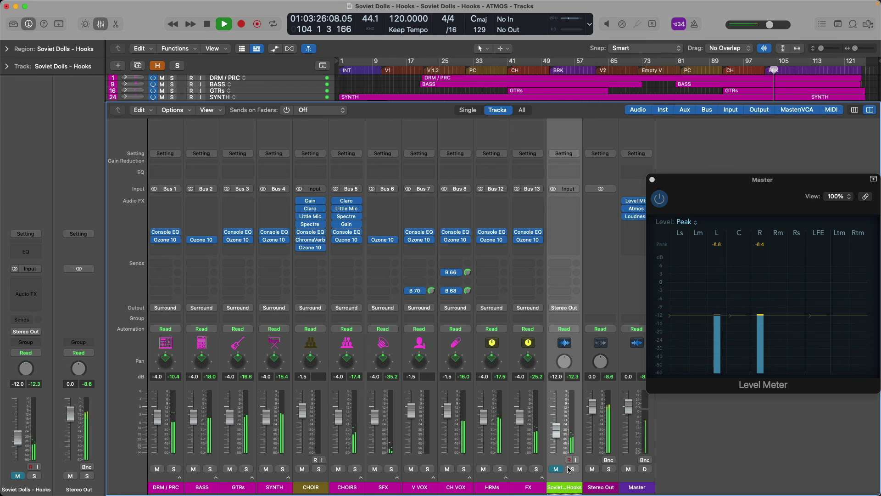
pyautogui.click(569, 469)
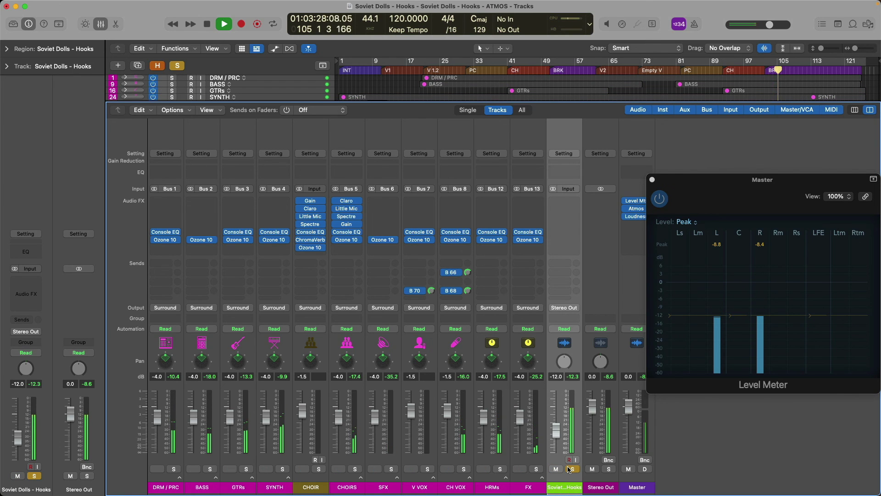
pyautogui.click(569, 469)
pyautogui.click(556, 468)
pyautogui.press('space')
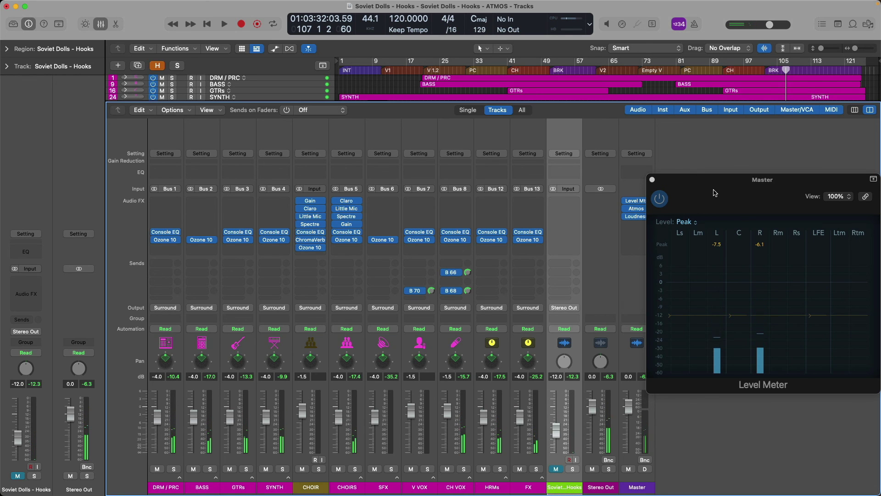